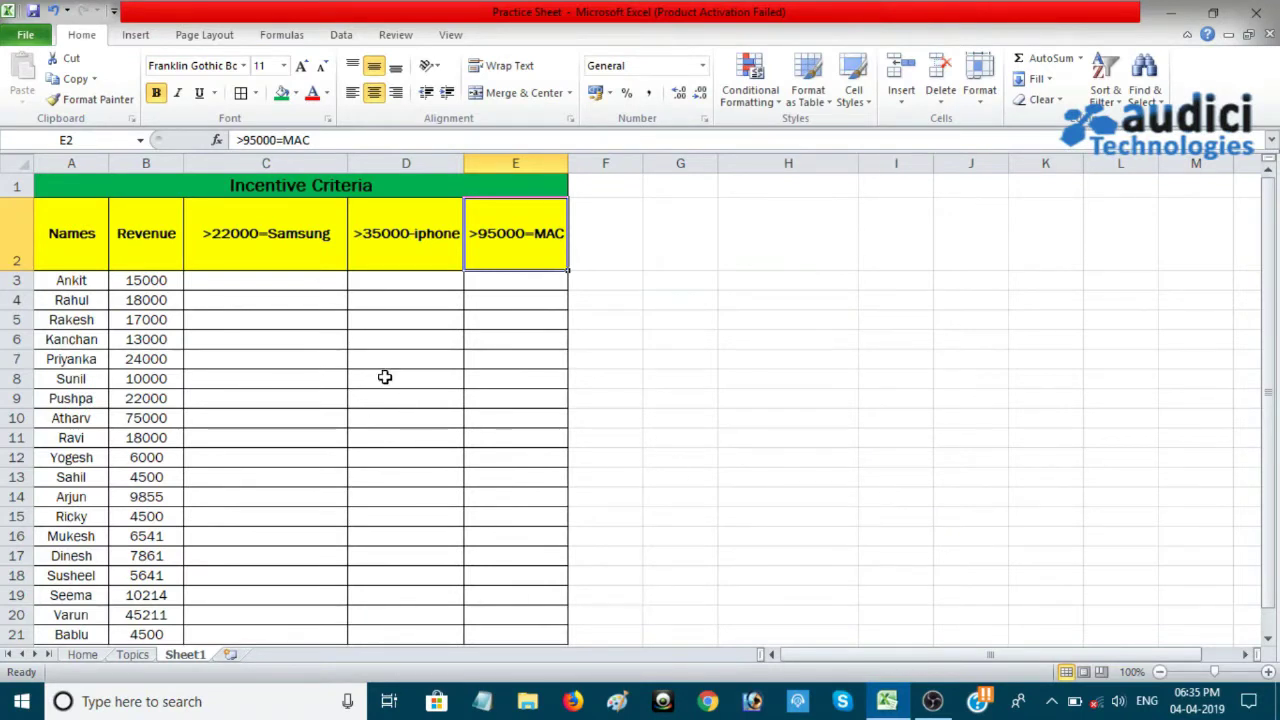
# - Walk through the Revenue column B, from Ankit's 15000 to Rahul's 18000
pyautogui.click(307, 282)
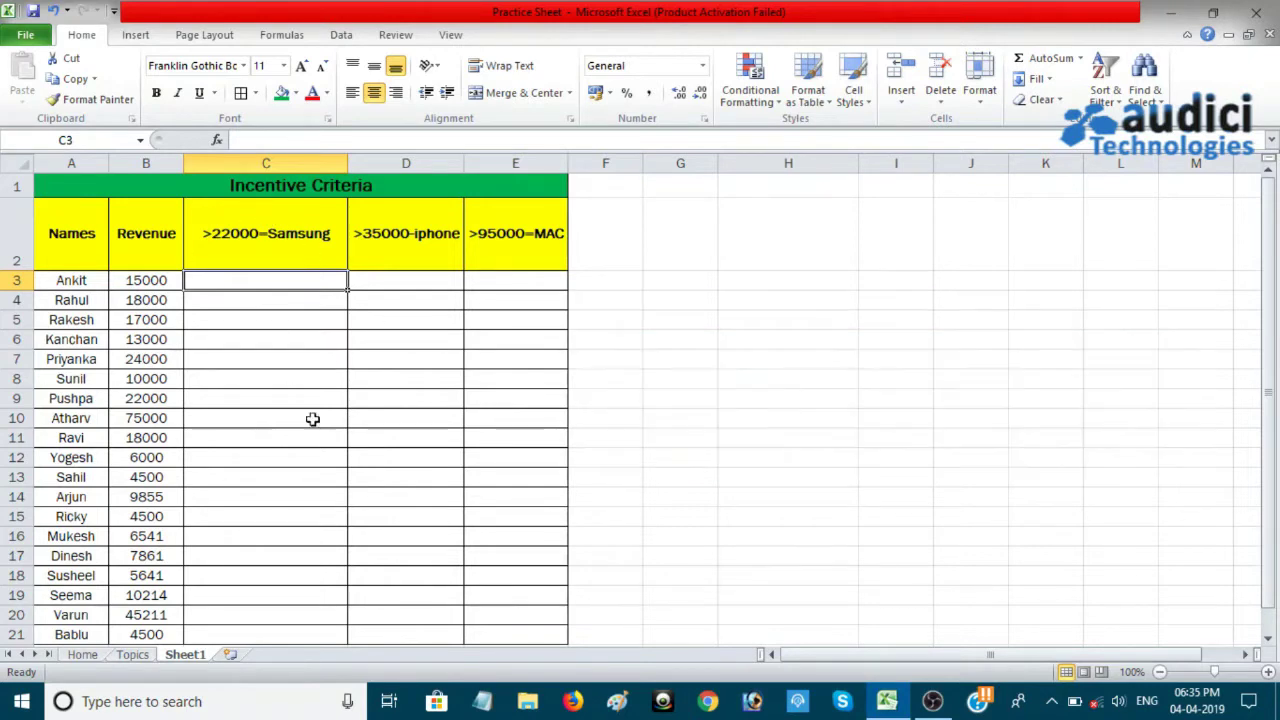
pyautogui.scroll(-1, 122, 321)
pyautogui.scroll(1, 122, 321)
pyautogui.click(162, 206)
pyautogui.moveTo(162, 206); pyautogui.dragTo(165, 555)
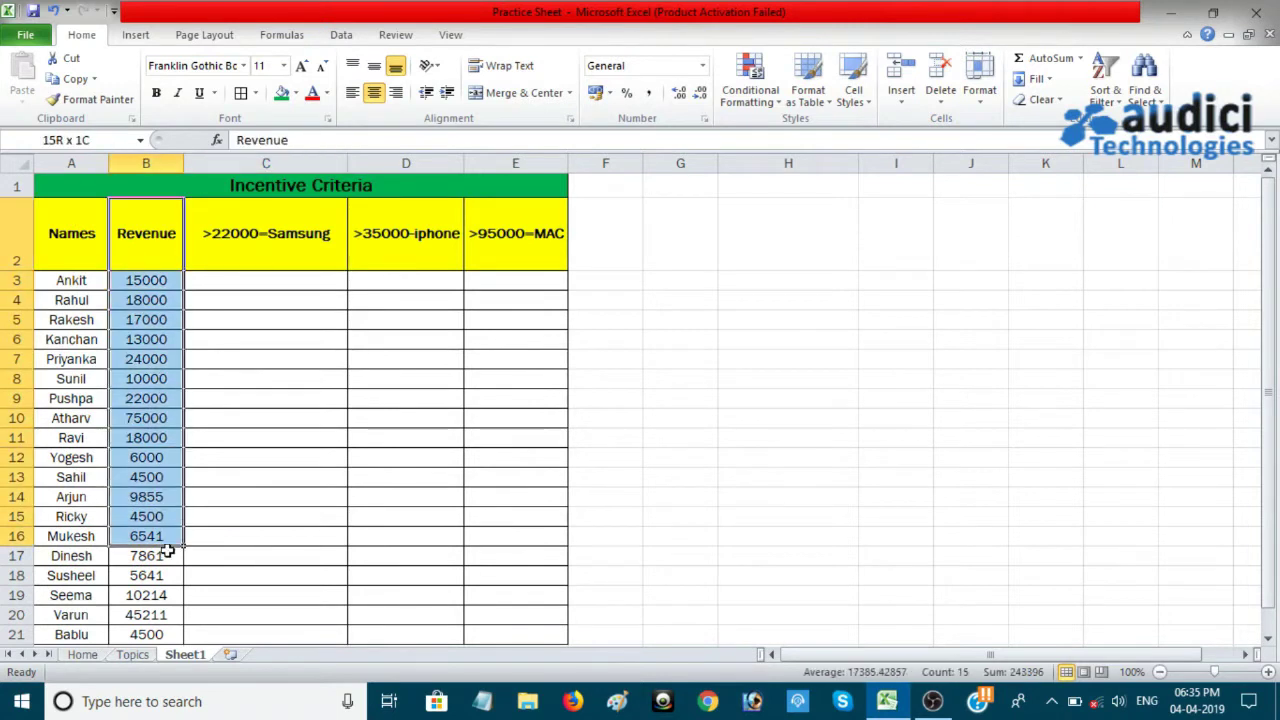
pyautogui.click(257, 396)
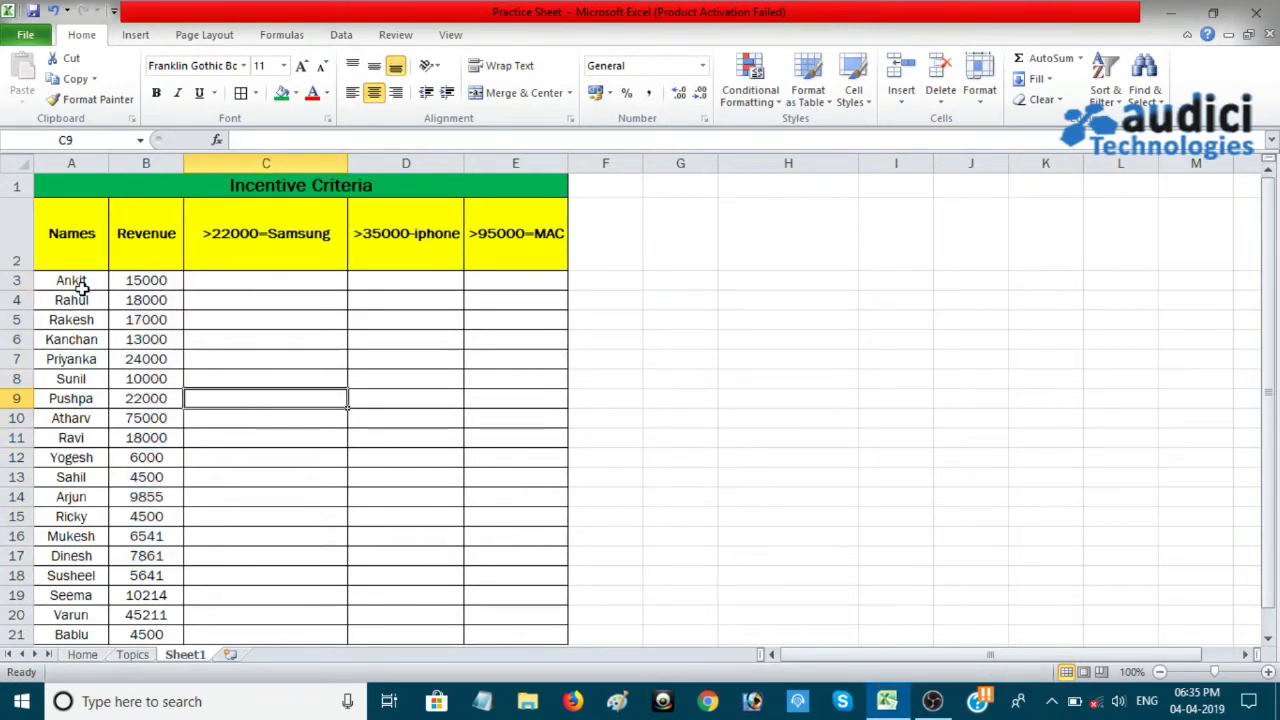
pyautogui.moveTo(159, 283); pyautogui.dragTo(137, 612)
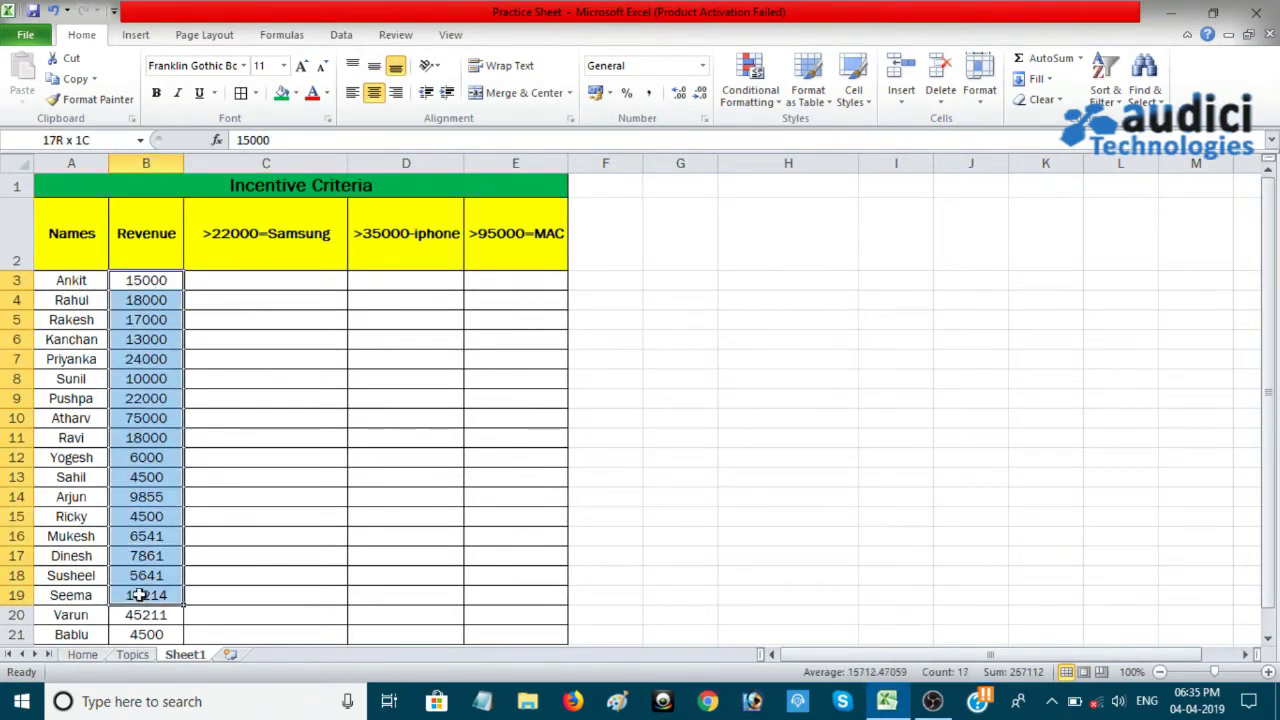
pyautogui.click(150, 282)
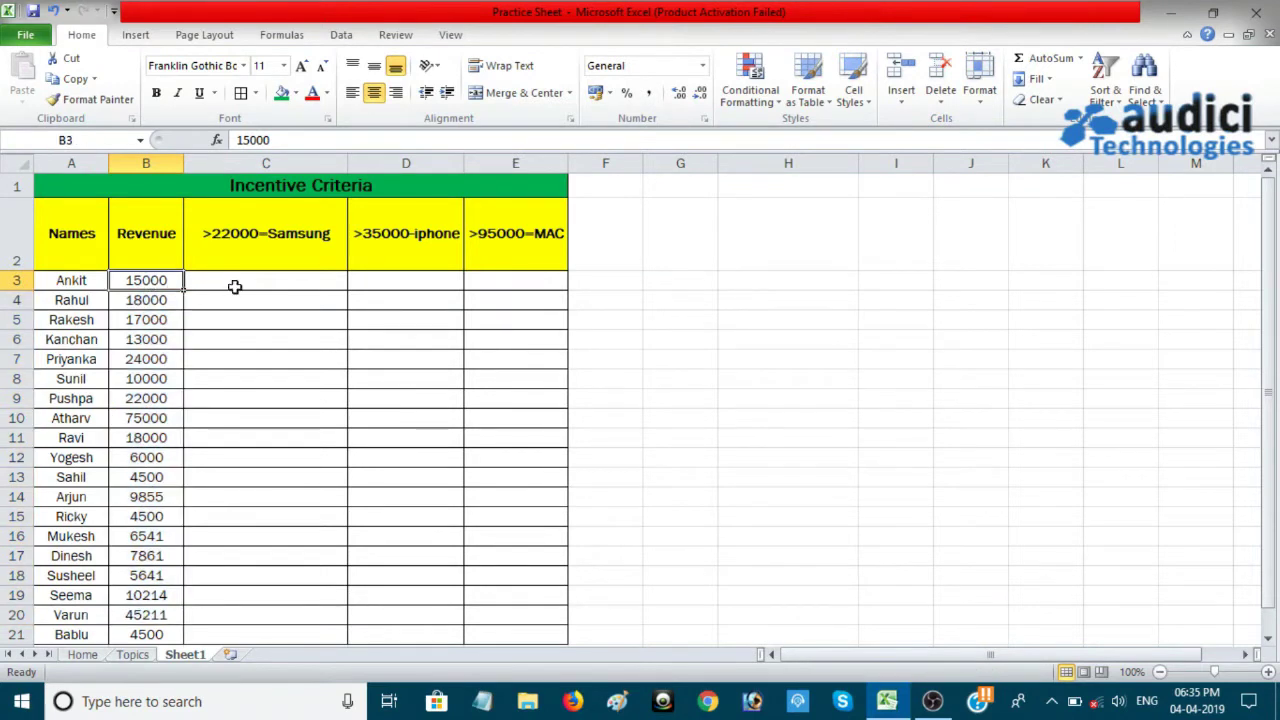
pyautogui.click(234, 286)
pyautogui.click(165, 283)
pyautogui.click(95, 299)
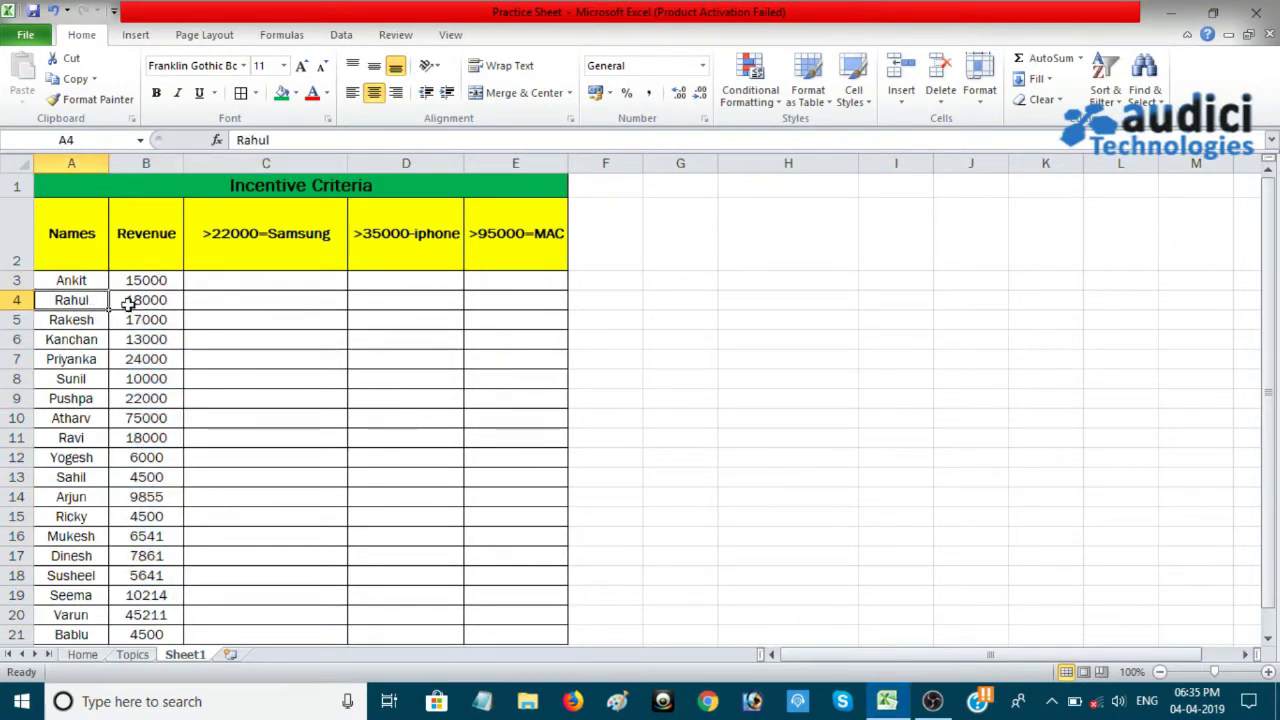
pyautogui.click(145, 299)
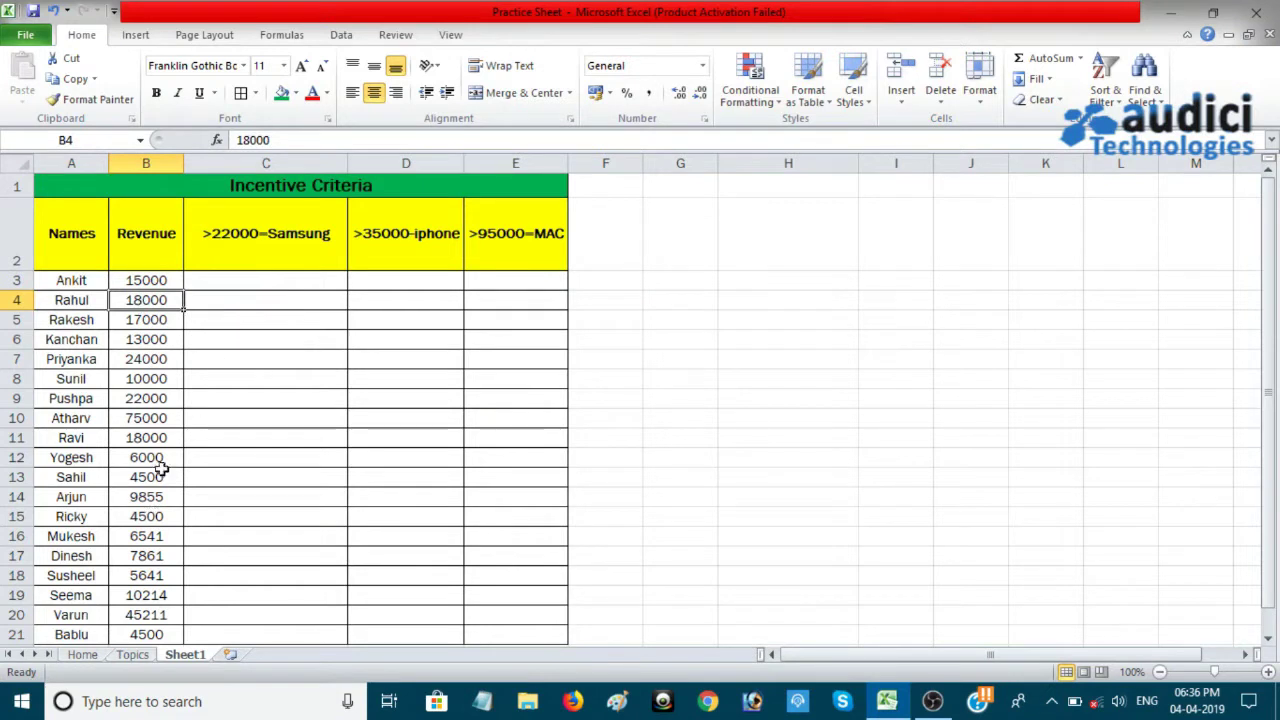
# - Point out the >22000=Samsung and >35000-iphone criterion headers
pyautogui.click(288, 243)
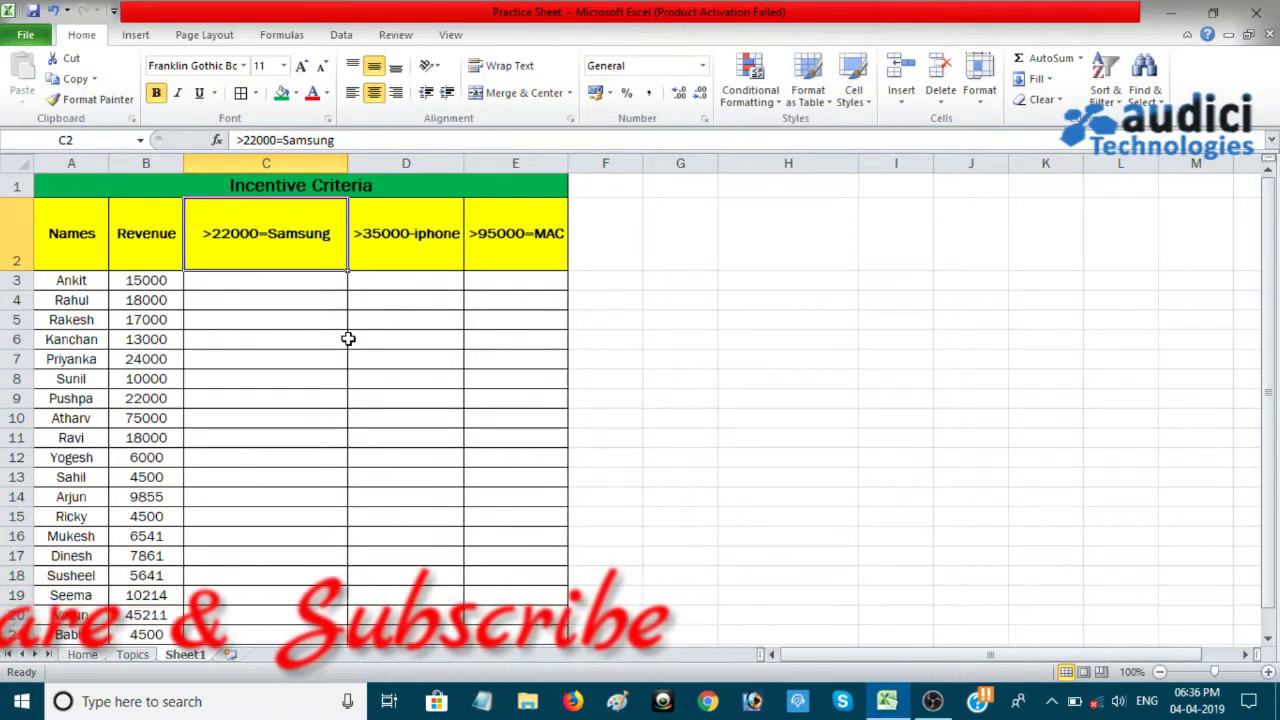
pyautogui.click(425, 250)
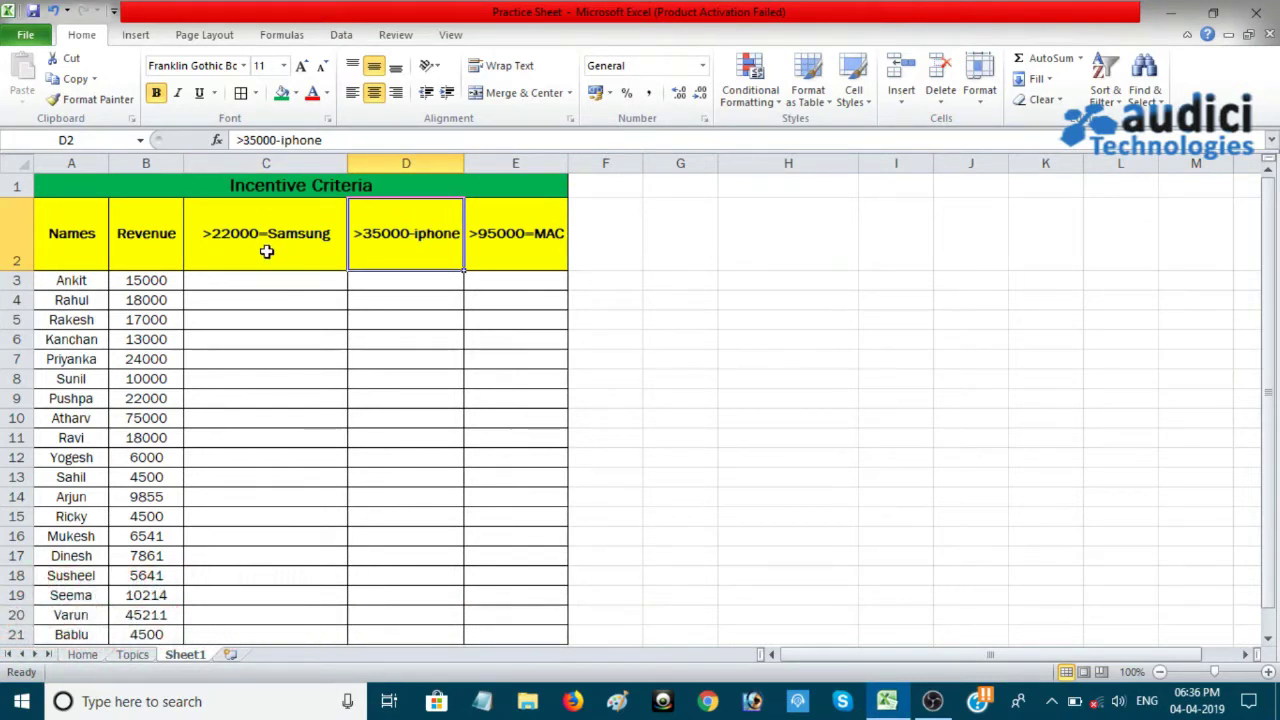
pyautogui.click(266, 252)
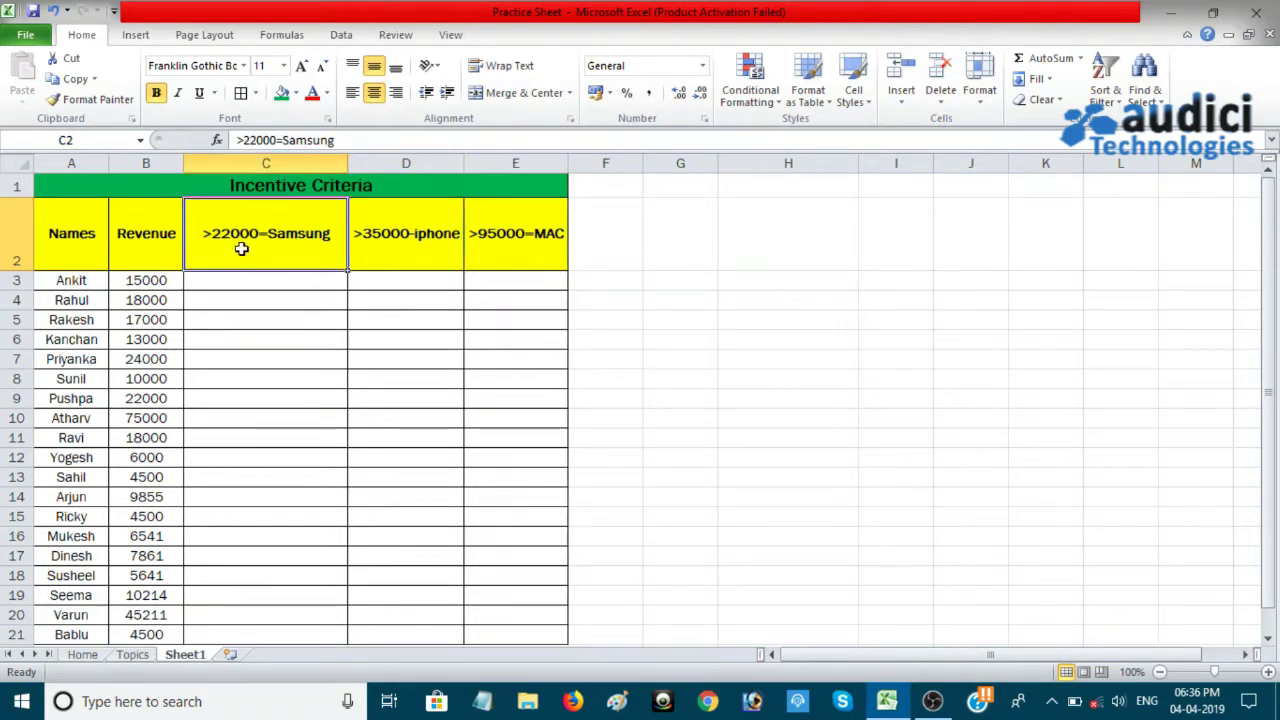
pyautogui.click(404, 263)
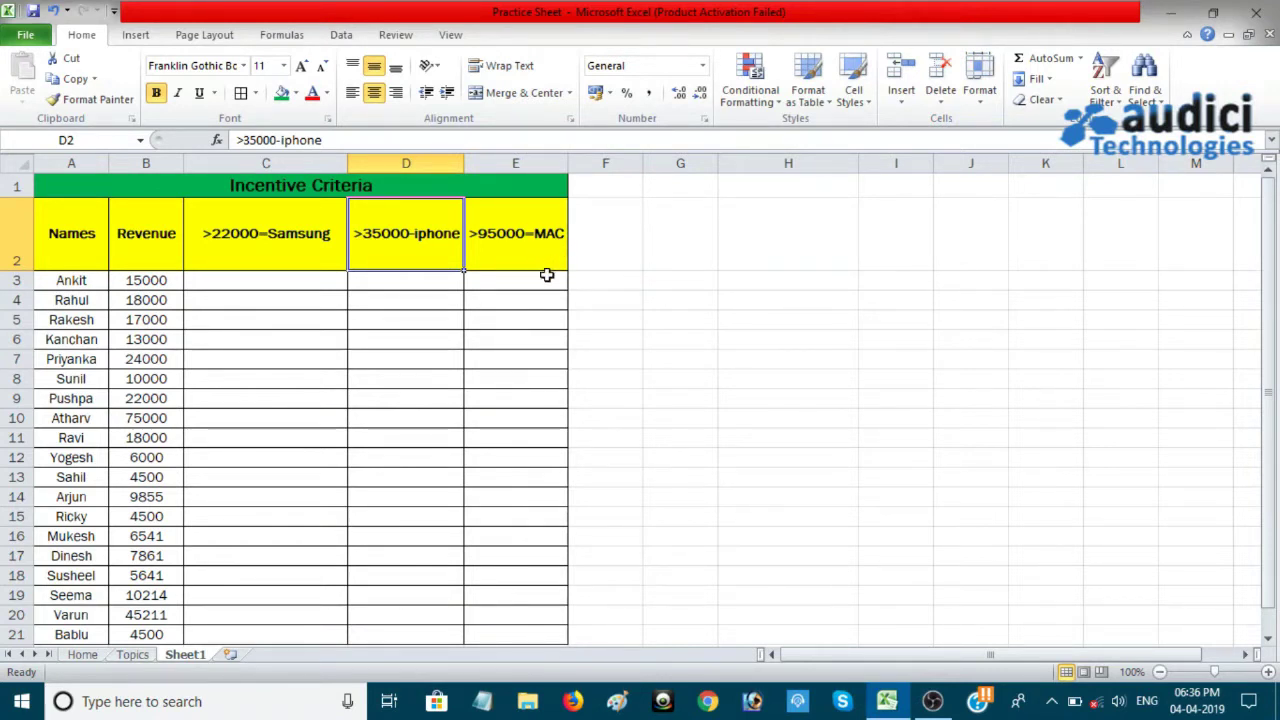
# - Revisit Ankit's 15000 revenue and highlight the first revenue values B3:B6
pyautogui.click(280, 282)
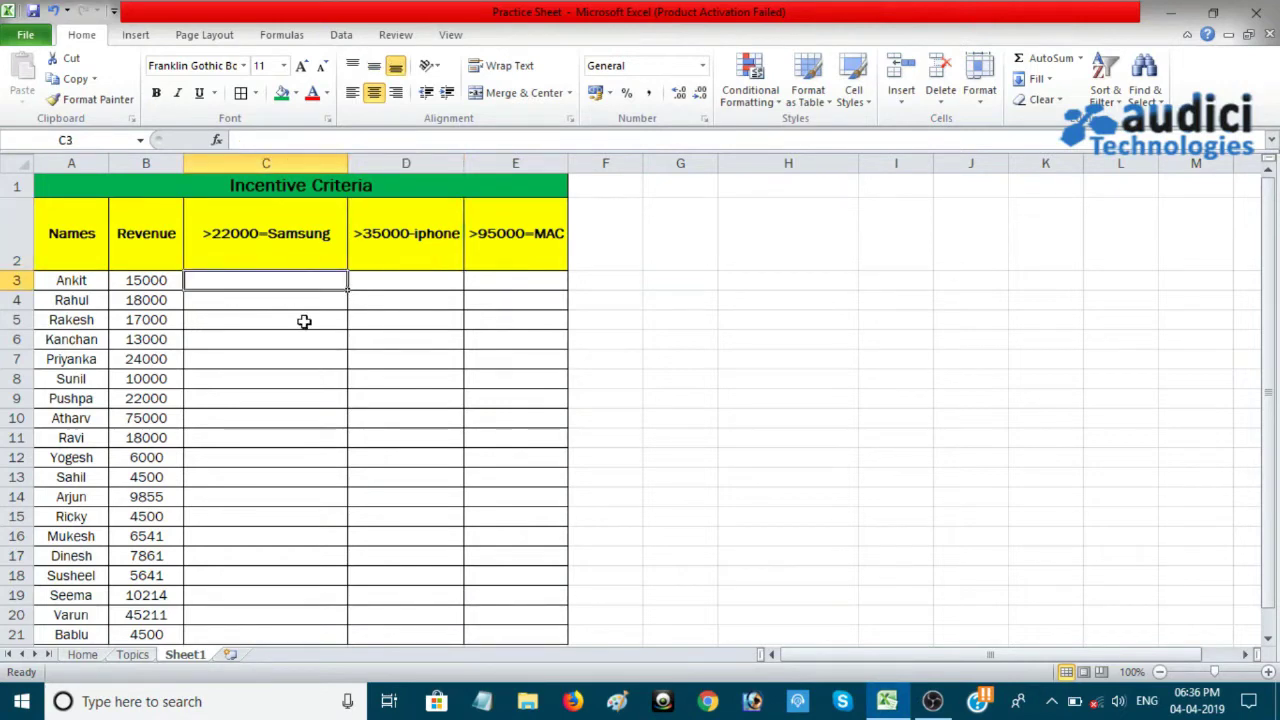
pyautogui.click(152, 281)
pyautogui.scroll(-4, 140, 282)
pyautogui.scroll(1, 115, 366)
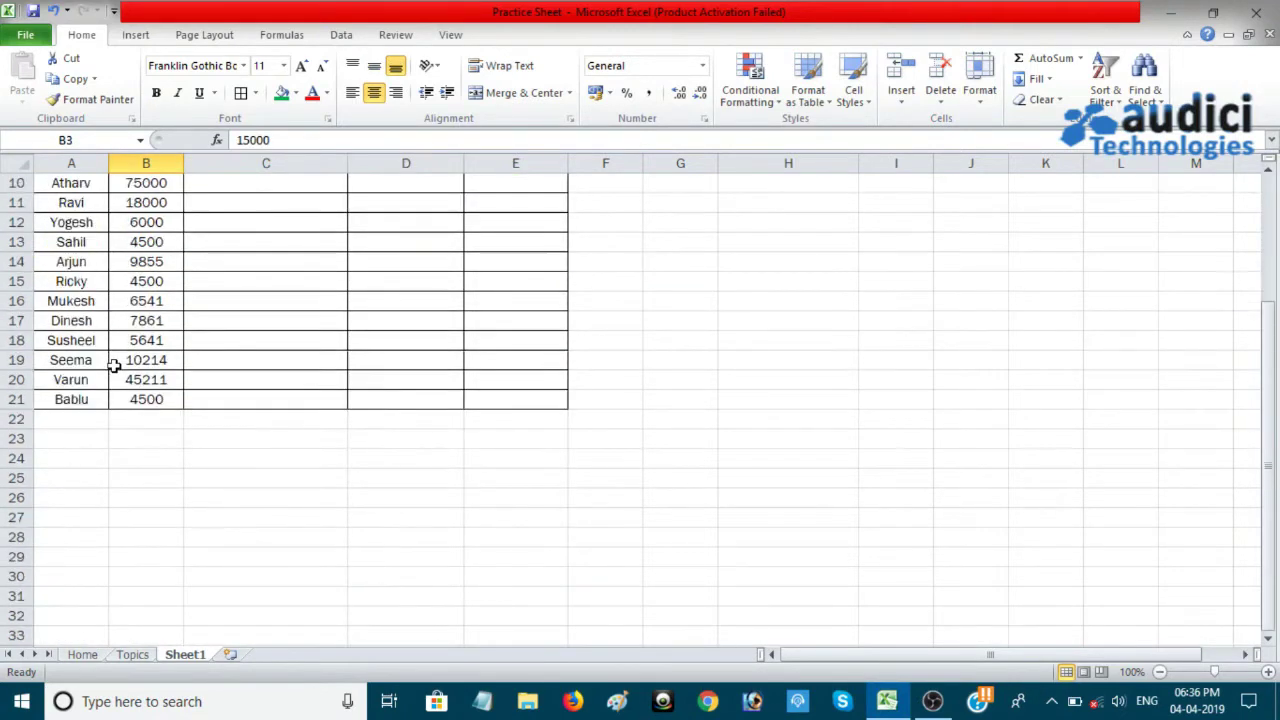
pyautogui.scroll(3, 115, 366)
pyautogui.press('Down')
pyautogui.press('Down')
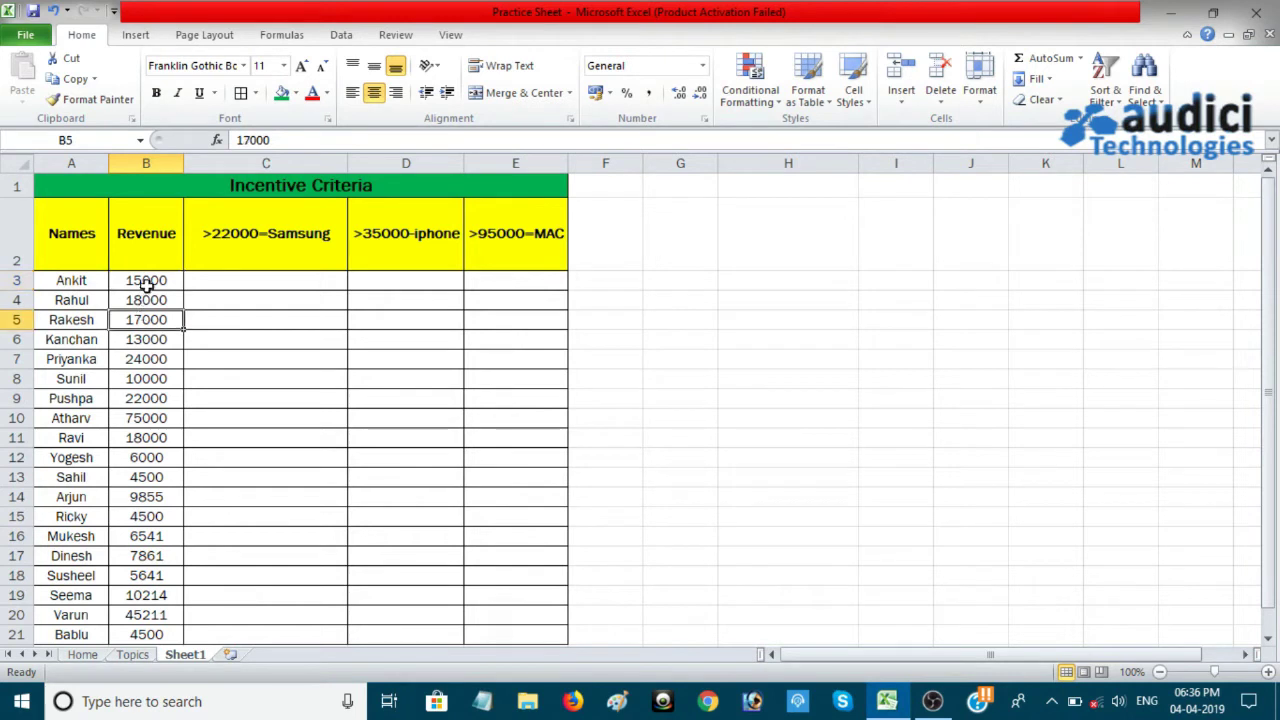
pyautogui.moveTo(146, 285); pyautogui.dragTo(132, 338)
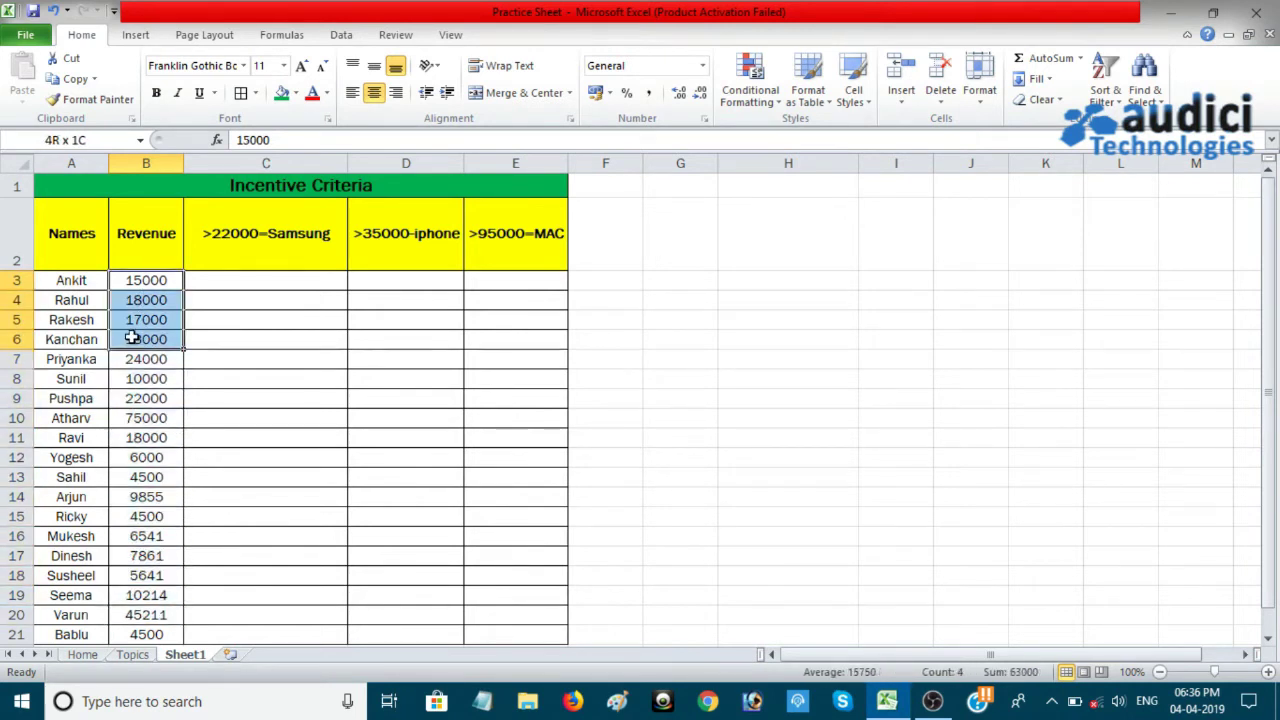
# - Start the formula =if(B3 in Ankit's Samsung cell C3
pyautogui.click(235, 284)
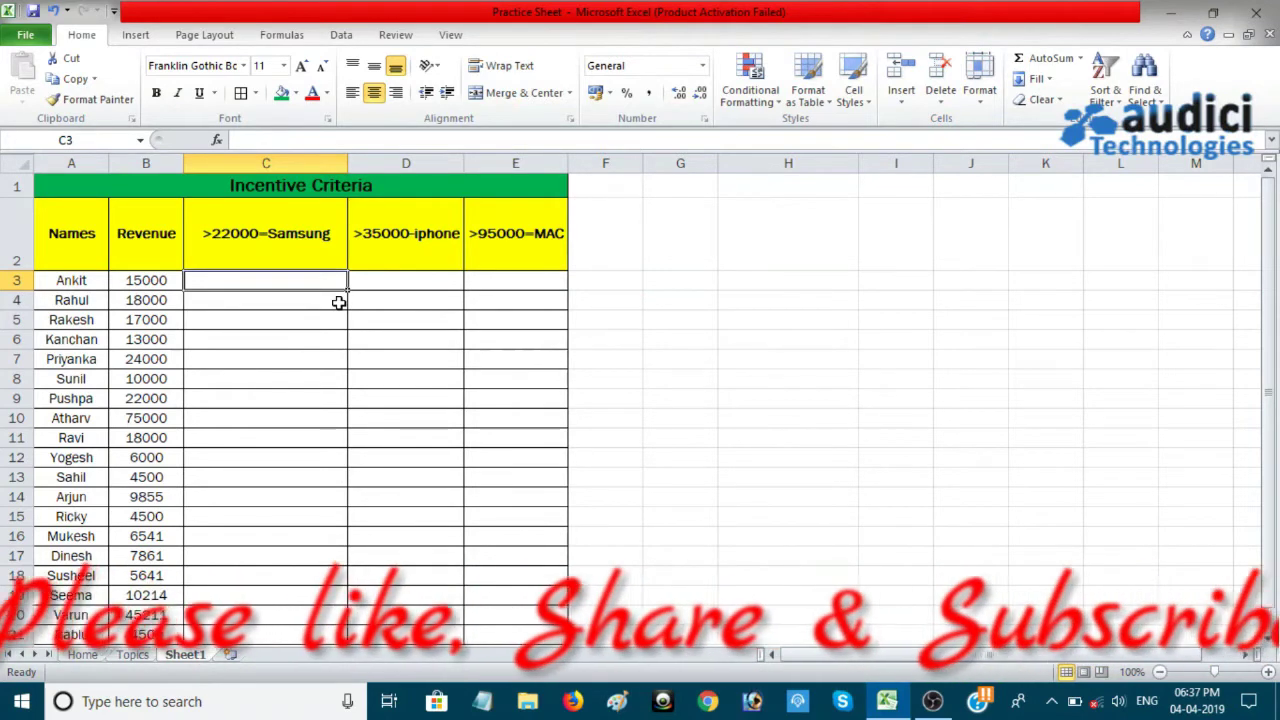
pyautogui.write('=')
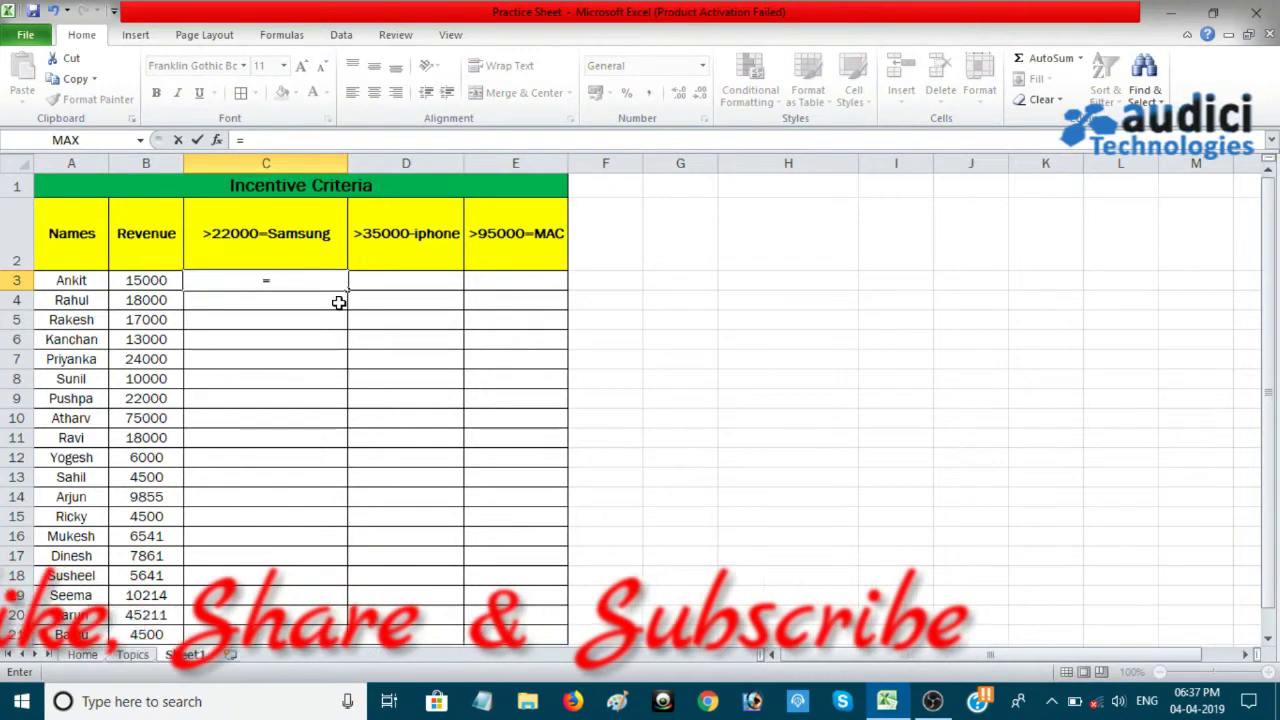
pyautogui.write('if')
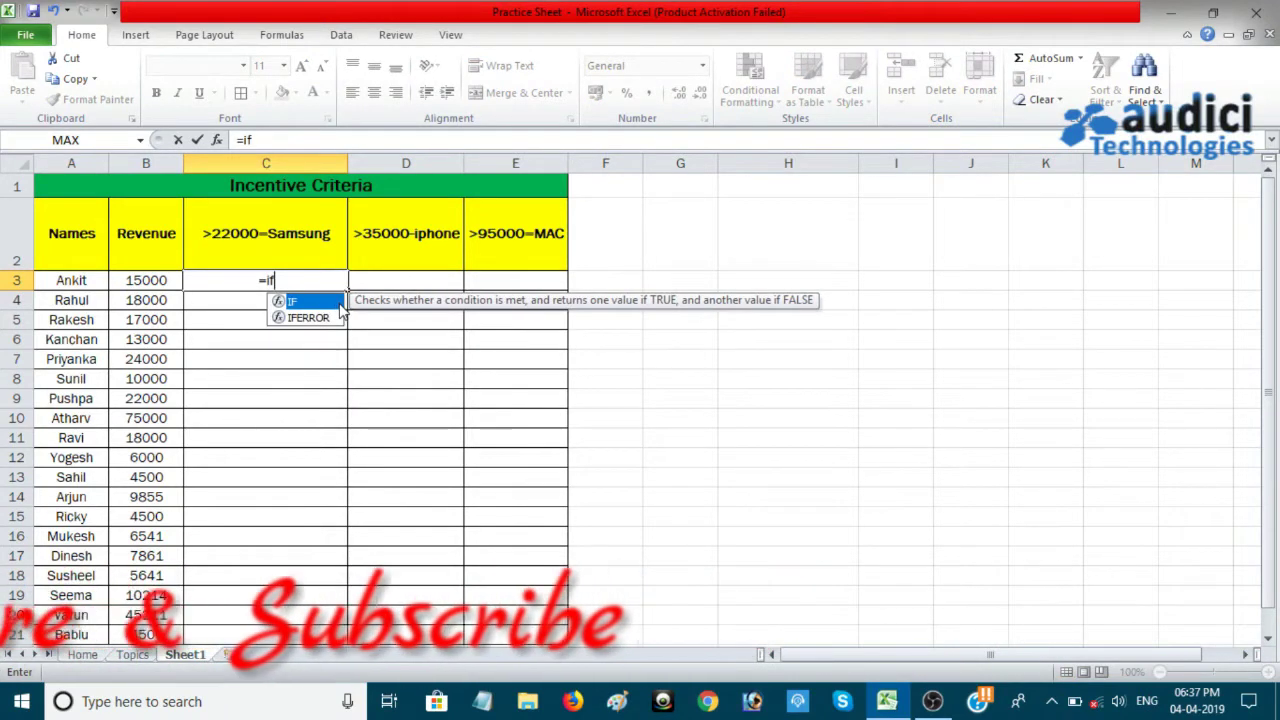
pyautogui.write('(')
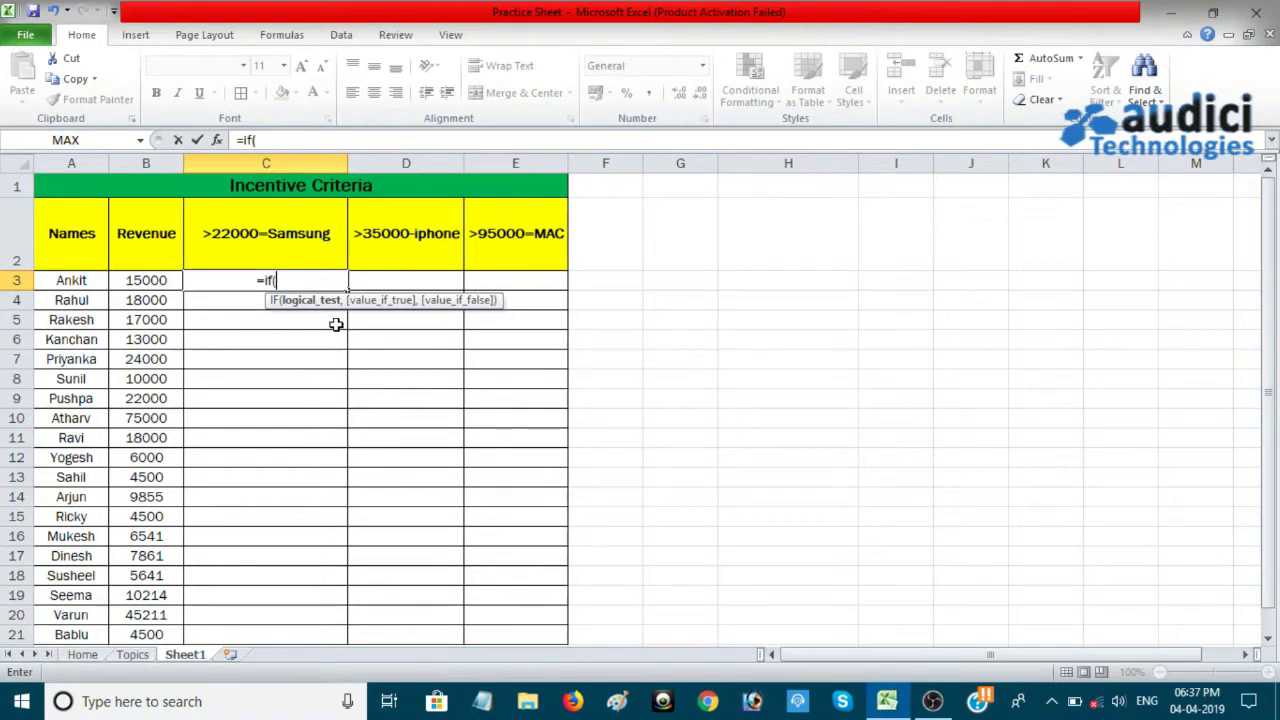
pyautogui.click(160, 280)
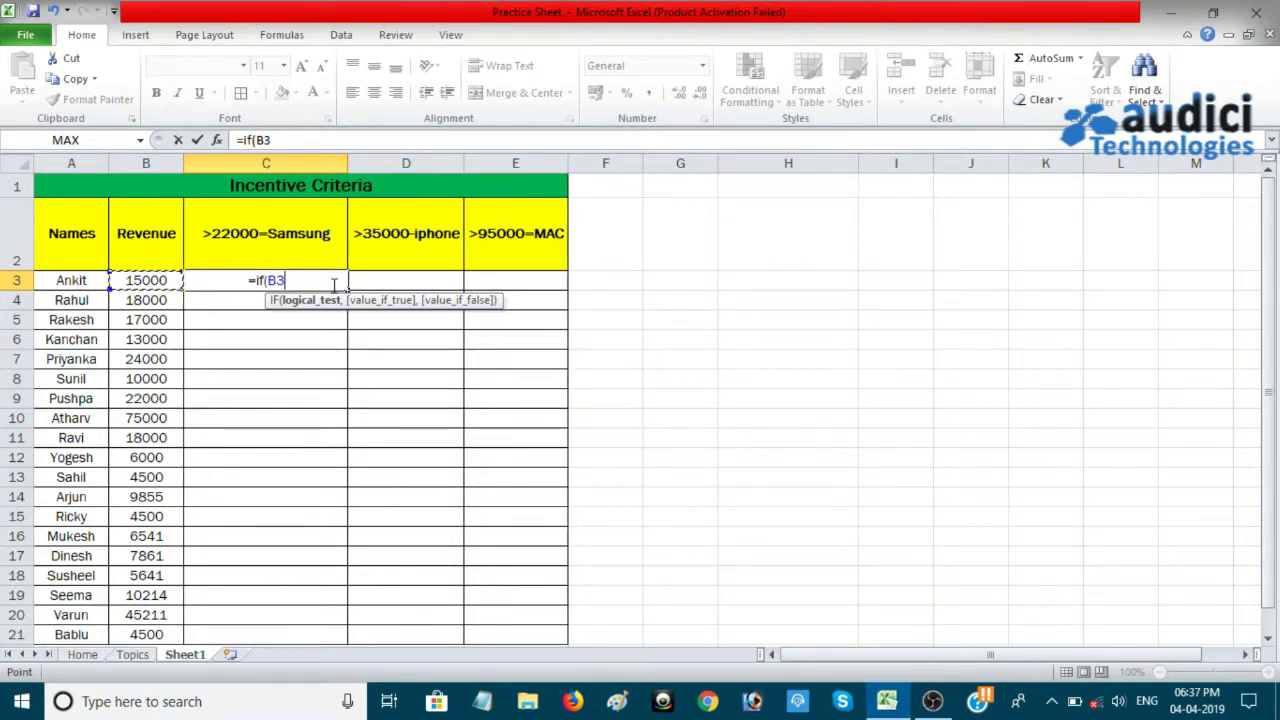
# - Complete C3 as =if(B3>22000,"samsung","byebye") and commit it, showing byebye
pyautogui.write('>')
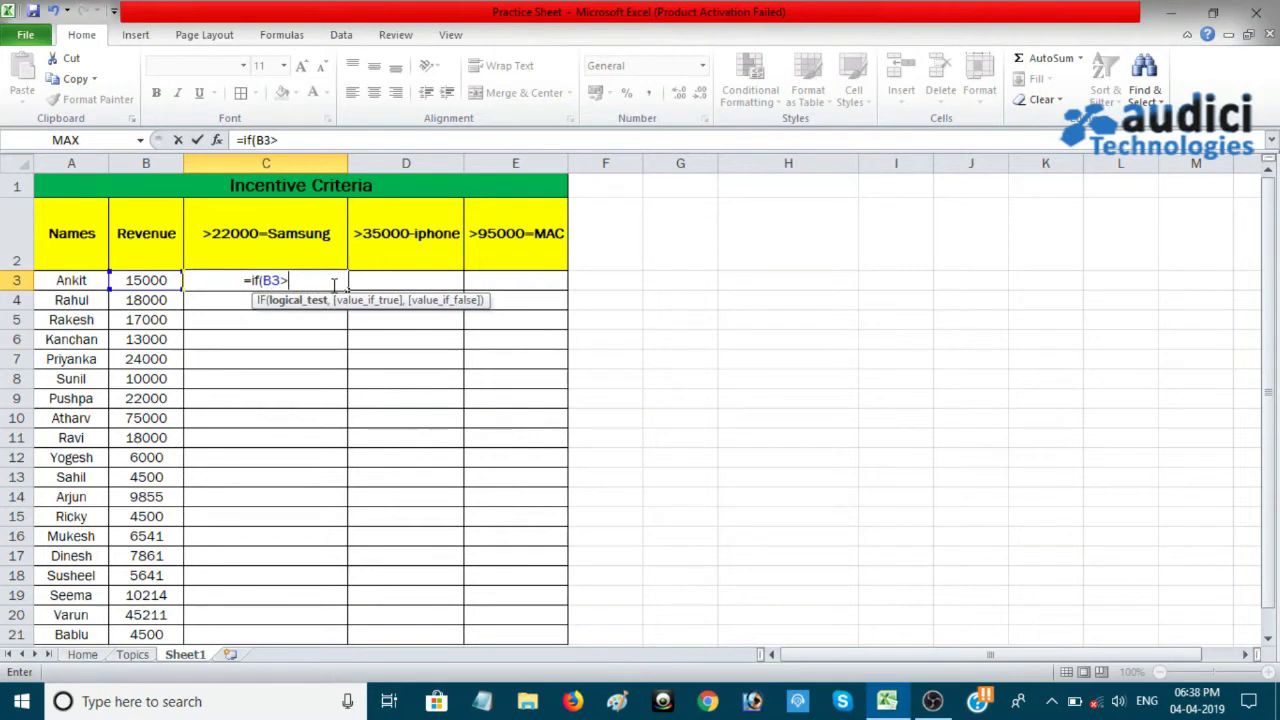
pyautogui.write('22000')
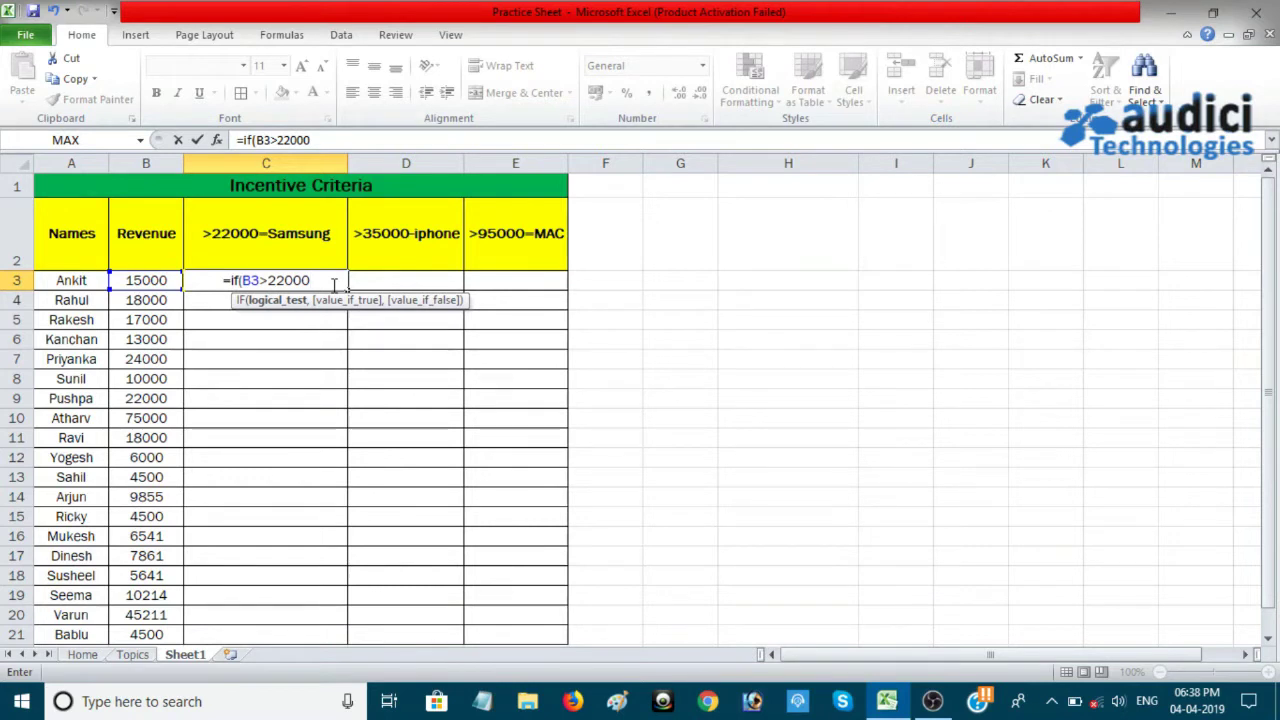
pyautogui.write(',')
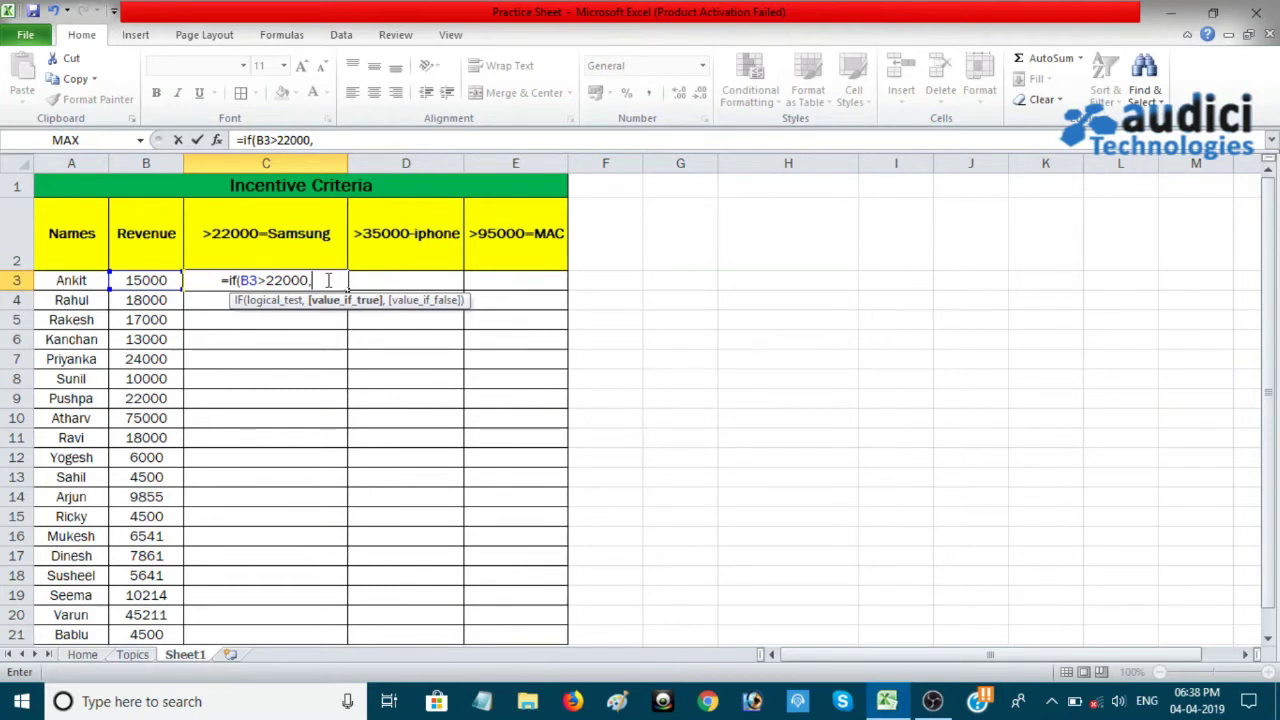
pyautogui.write('"sa')
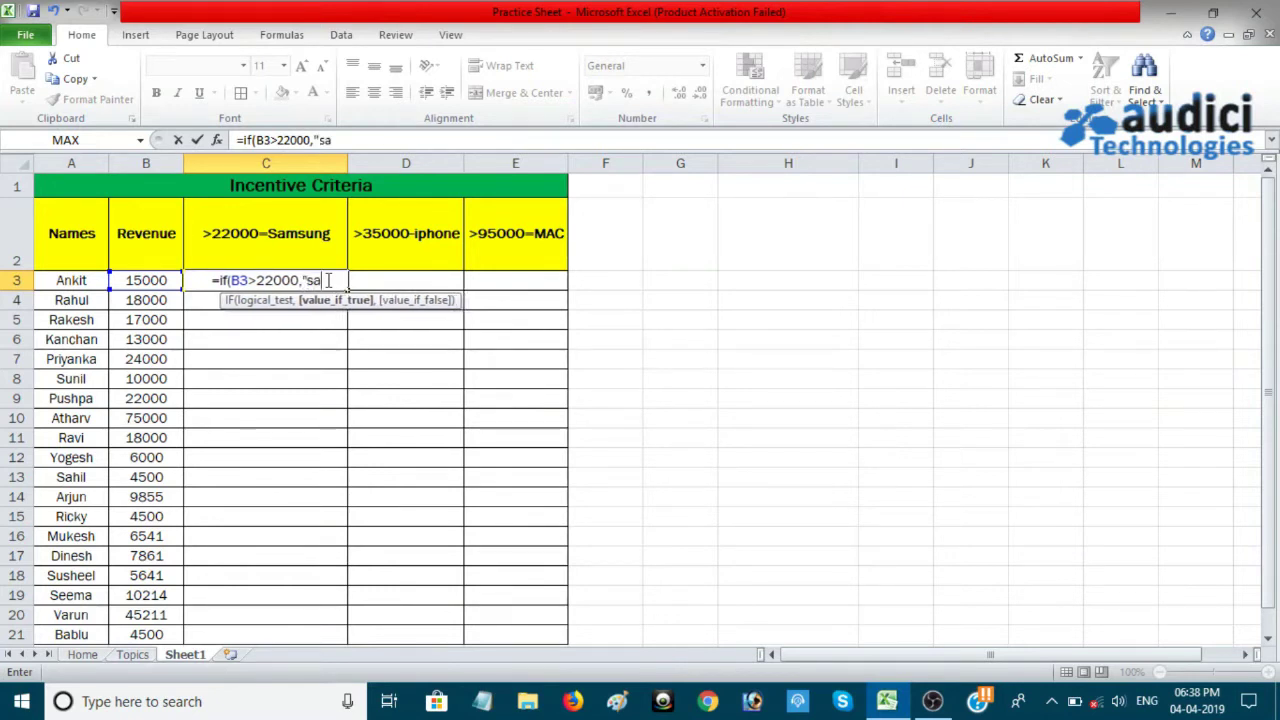
pyautogui.write('msung')
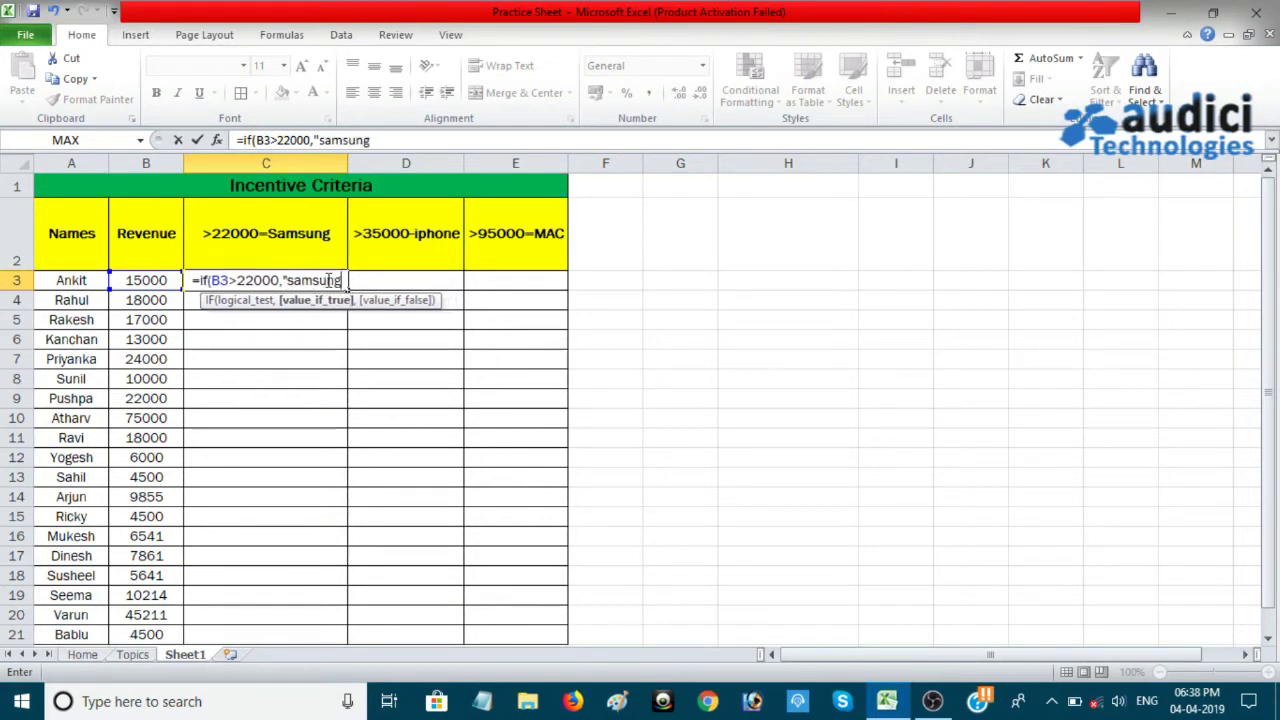
pyautogui.write('"')
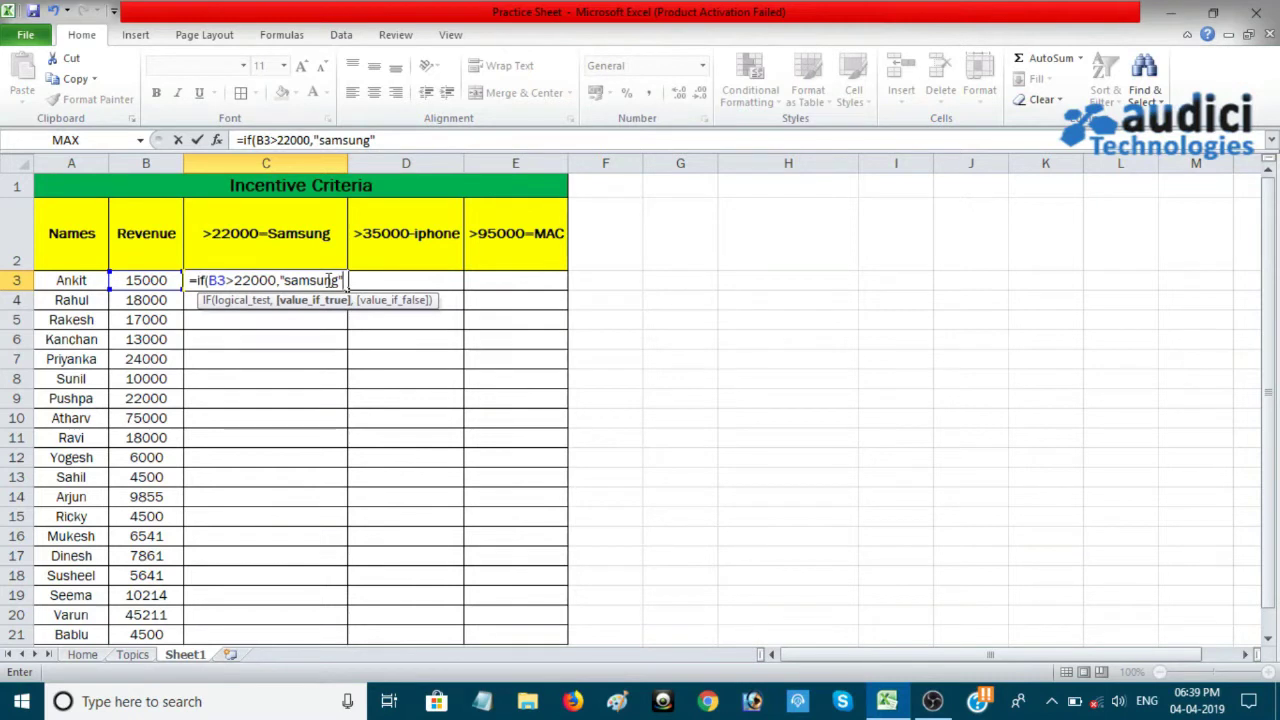
pyautogui.write(',')
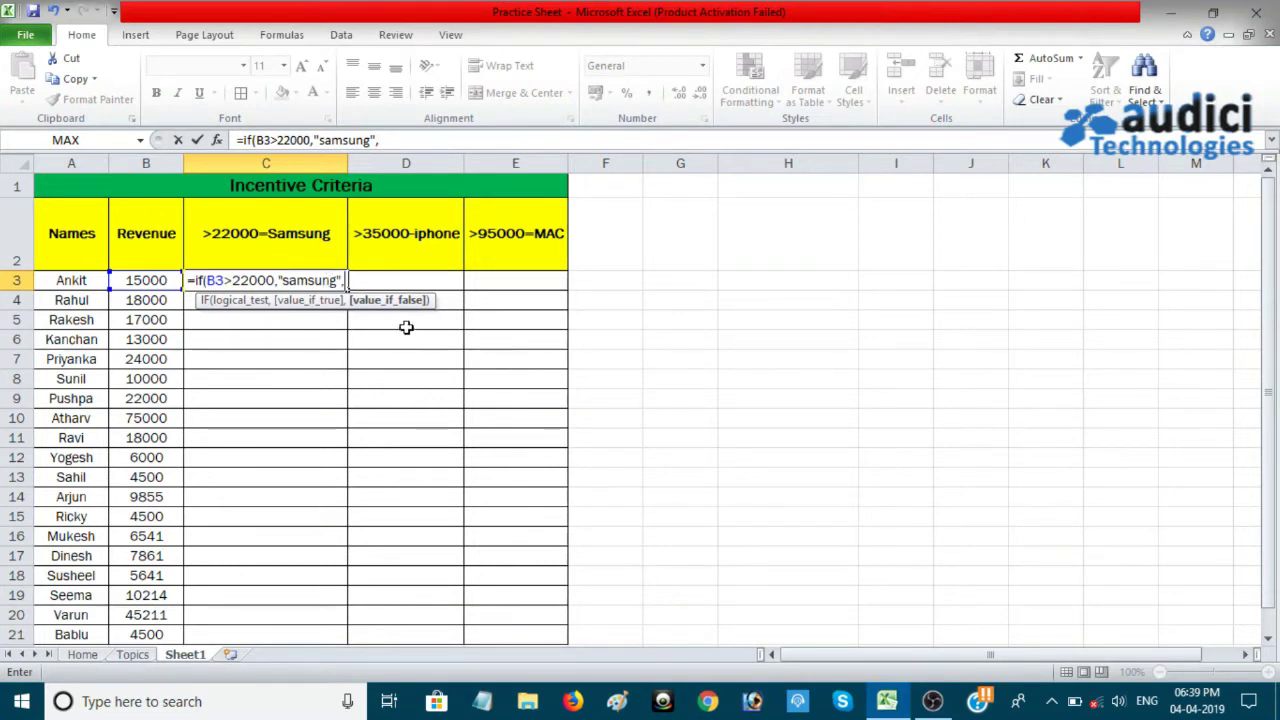
pyautogui.write('"')
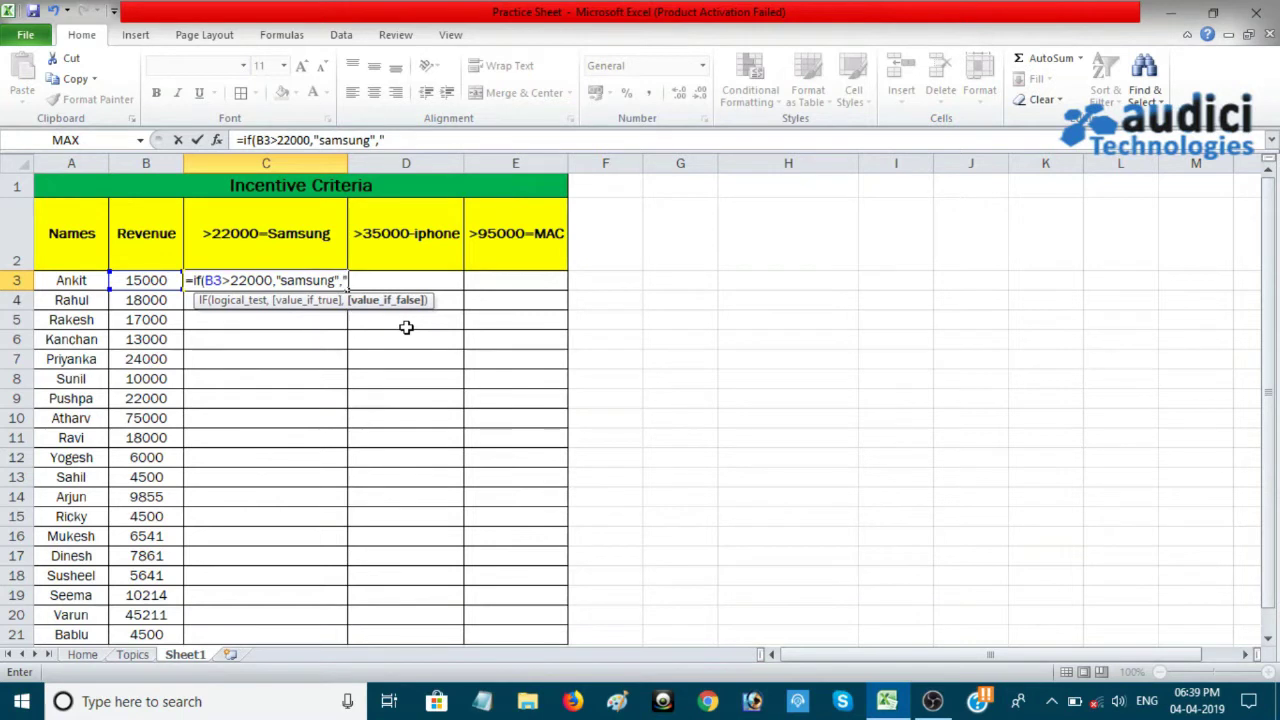
pyautogui.write('byebye')
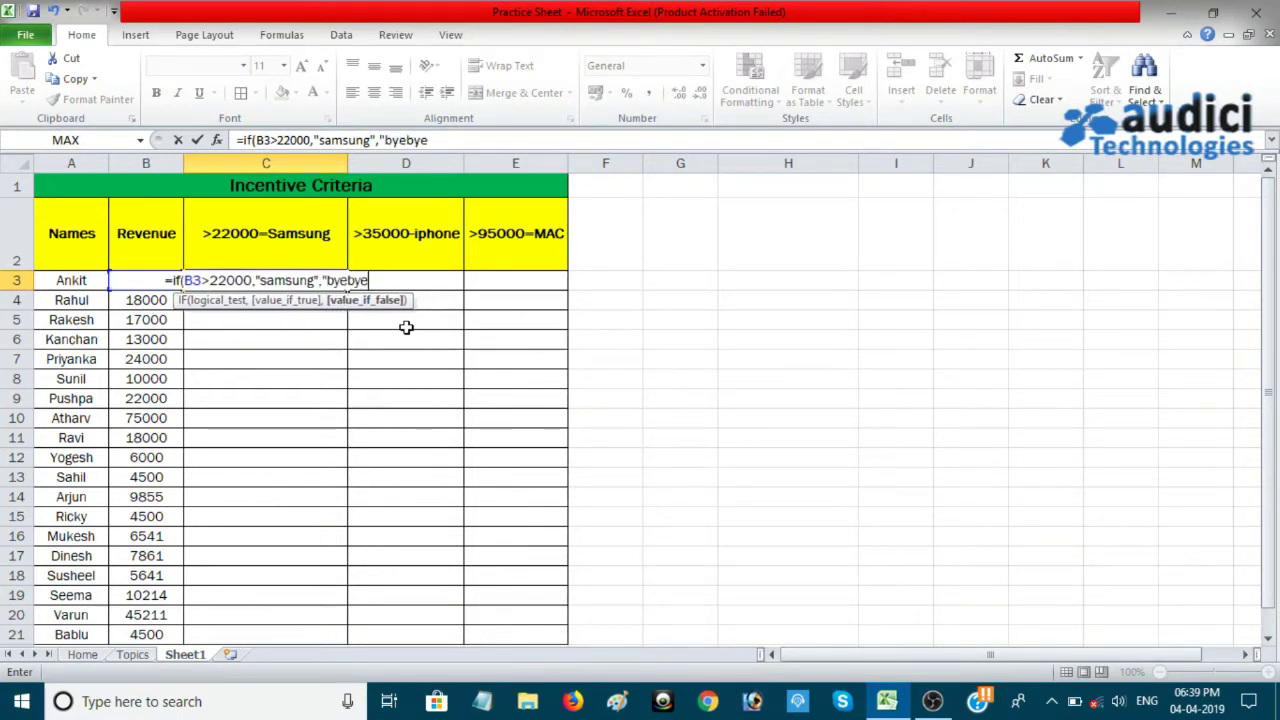
pyautogui.write('"')
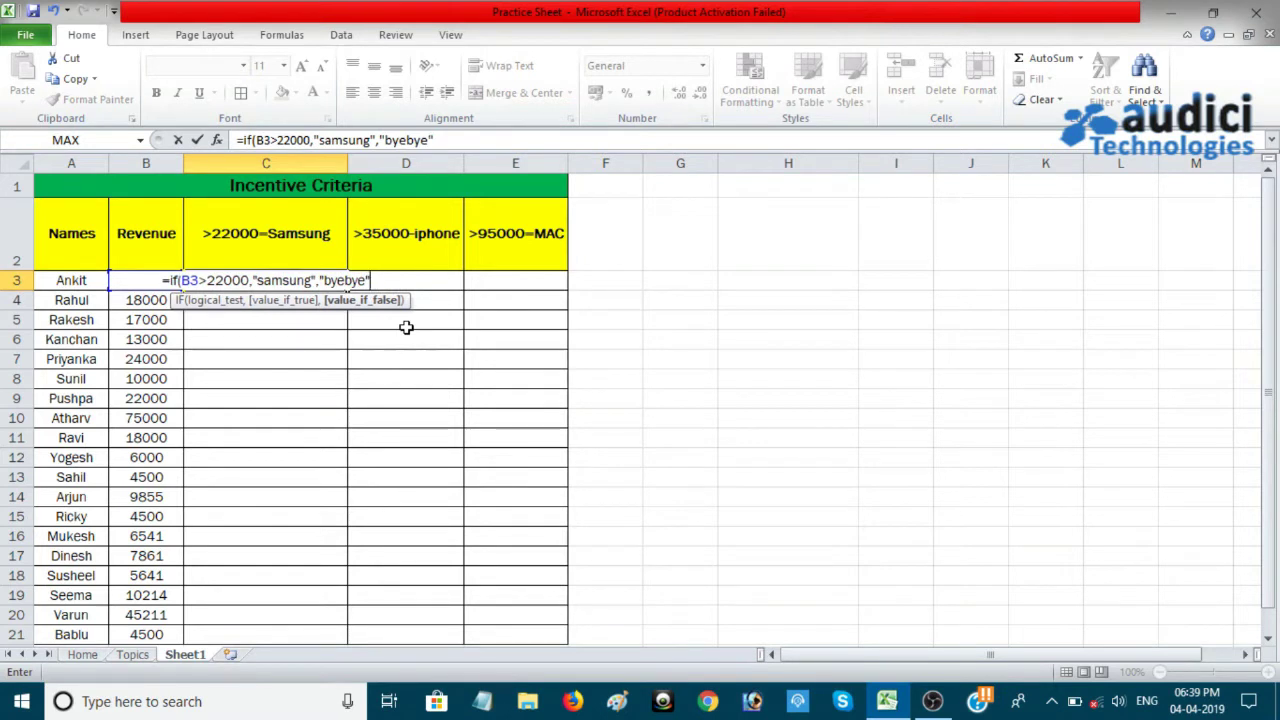
pyautogui.write(')')
pyautogui.press('Return')
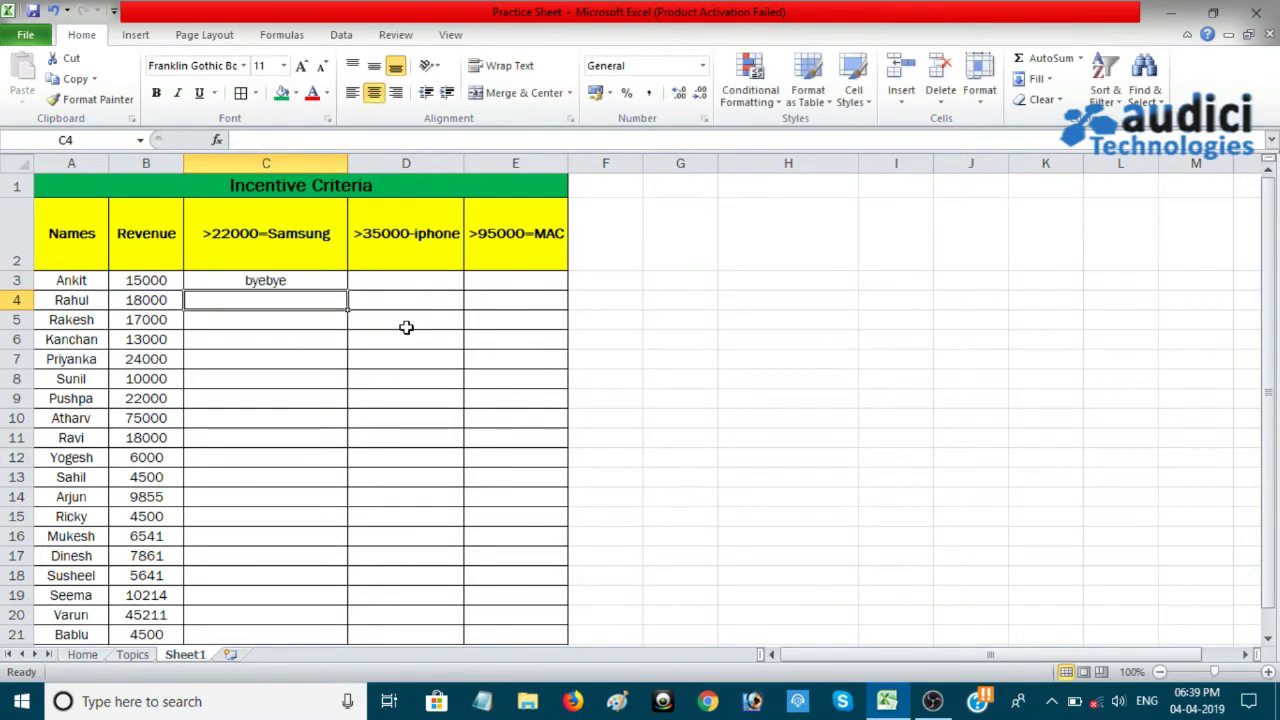
# - Select the Samsung column C3:C21 to fill the C3 formula down
pyautogui.click(157, 279)
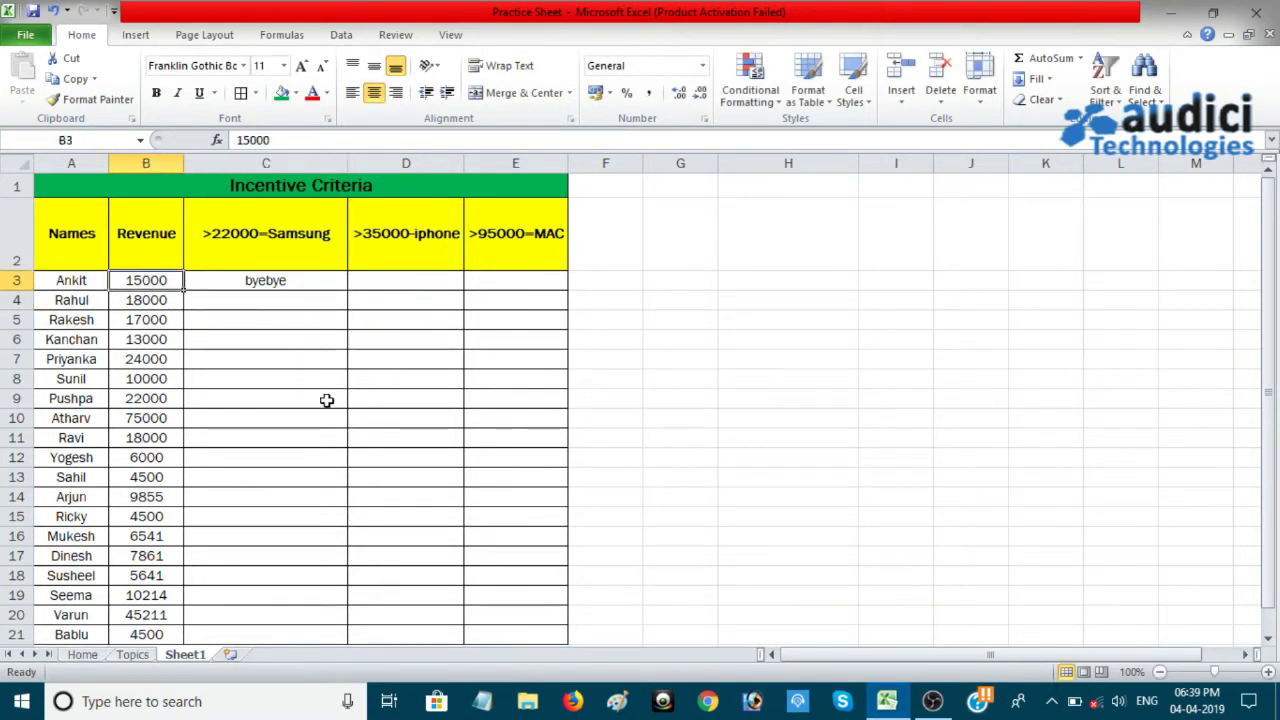
pyautogui.click(290, 279)
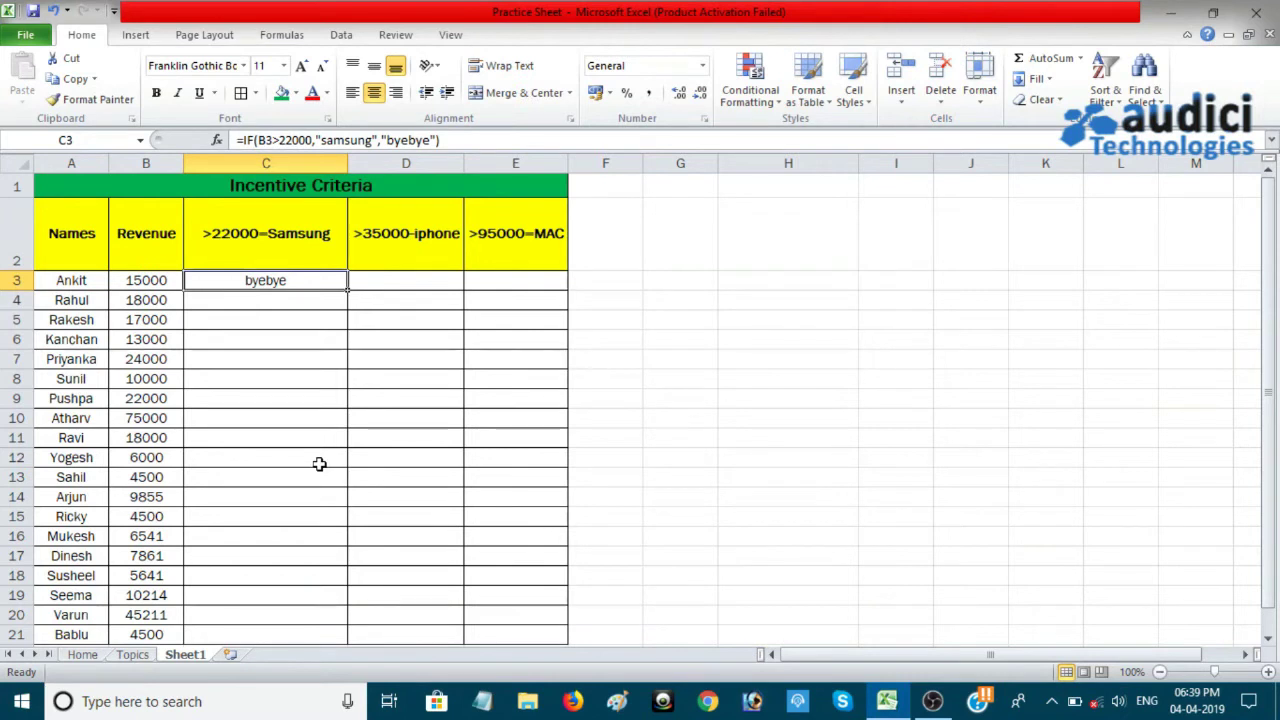
pyautogui.hotkey('shift', 'Down')
pyautogui.hotkey('shift', 'Down')
pyautogui.hotkey('shift', 'Down')
pyautogui.hotkey('shift', 'Down')
pyautogui.hotkey('shift', 'Down')
pyautogui.hotkey('shift', 'Down')
pyautogui.hotkey('shift', 'Down')
pyautogui.hotkey('shift', 'Down')
pyautogui.hotkey('shift', 'Down')
pyautogui.hotkey('shift', 'Down')
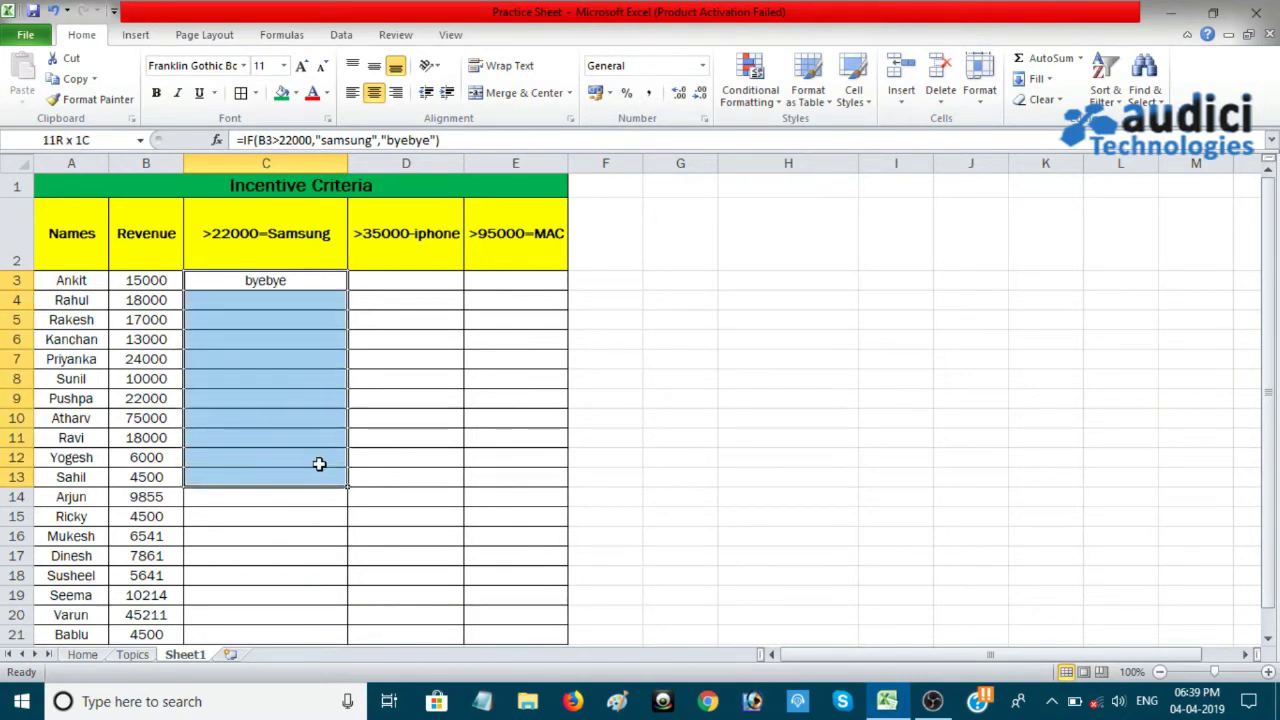
pyautogui.hotkey('shift', 'Down')
pyautogui.hotkey('shift', 'Down')
pyautogui.hotkey('shift', 'Down')
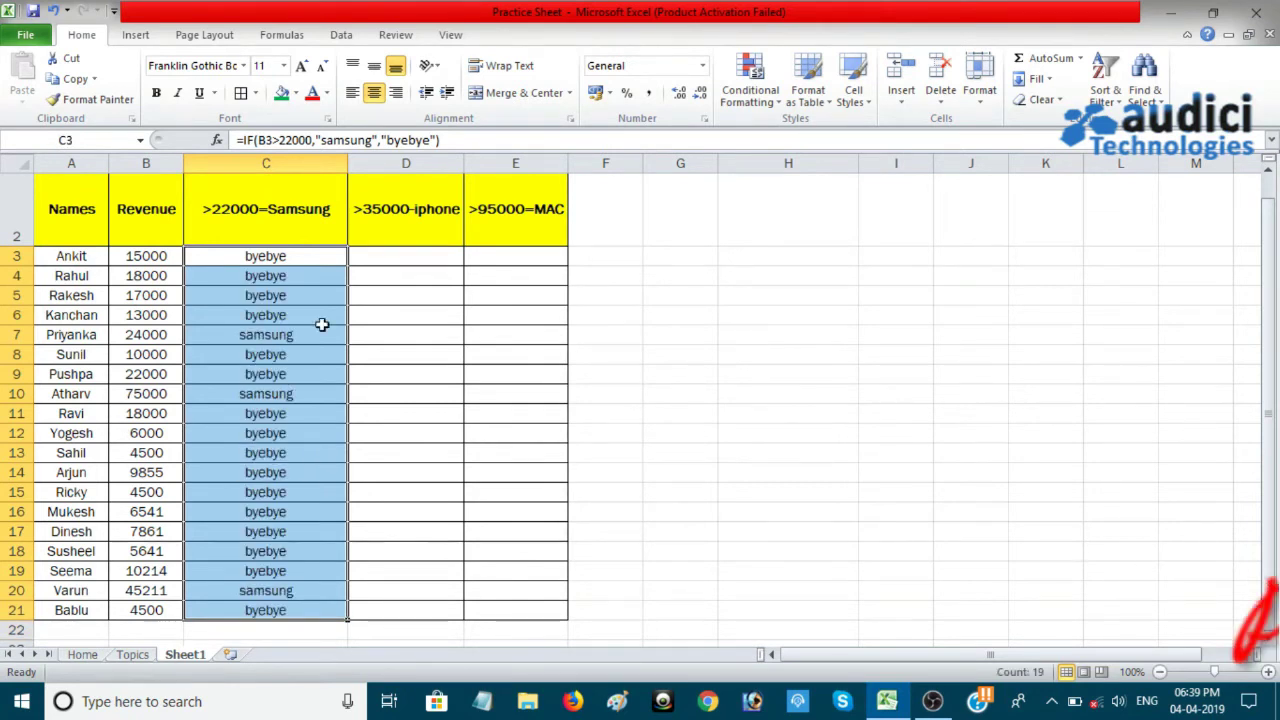
# - Verify the copied formulas against revenues 24000 in B7 and 75000 in B10
pyautogui.click(312, 292)
pyautogui.click(160, 336)
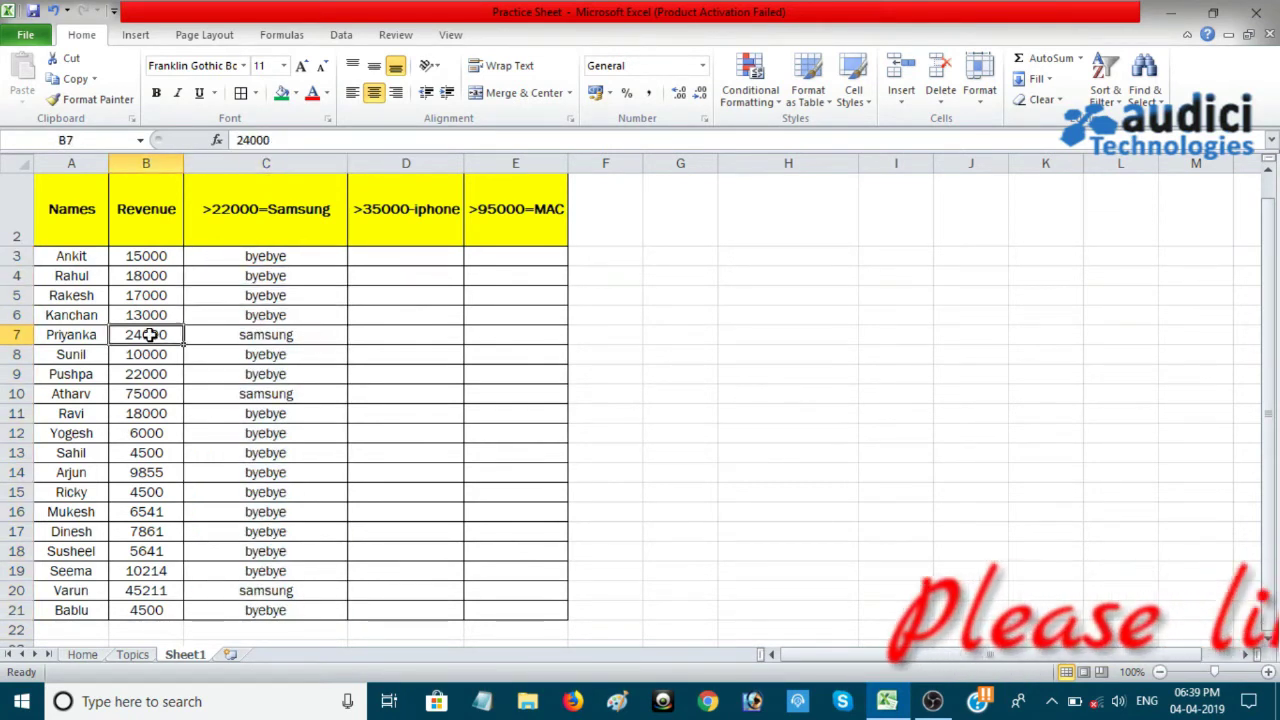
pyautogui.click(286, 336)
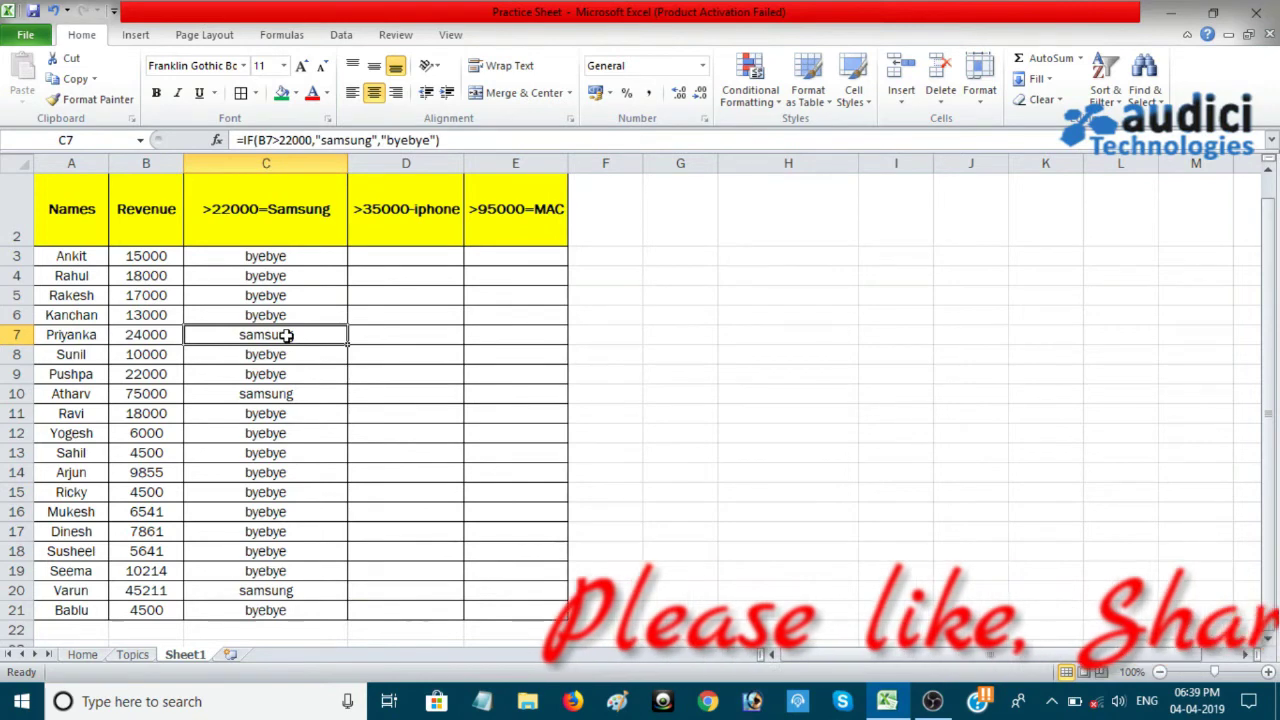
pyautogui.click(149, 338)
pyautogui.click(286, 336)
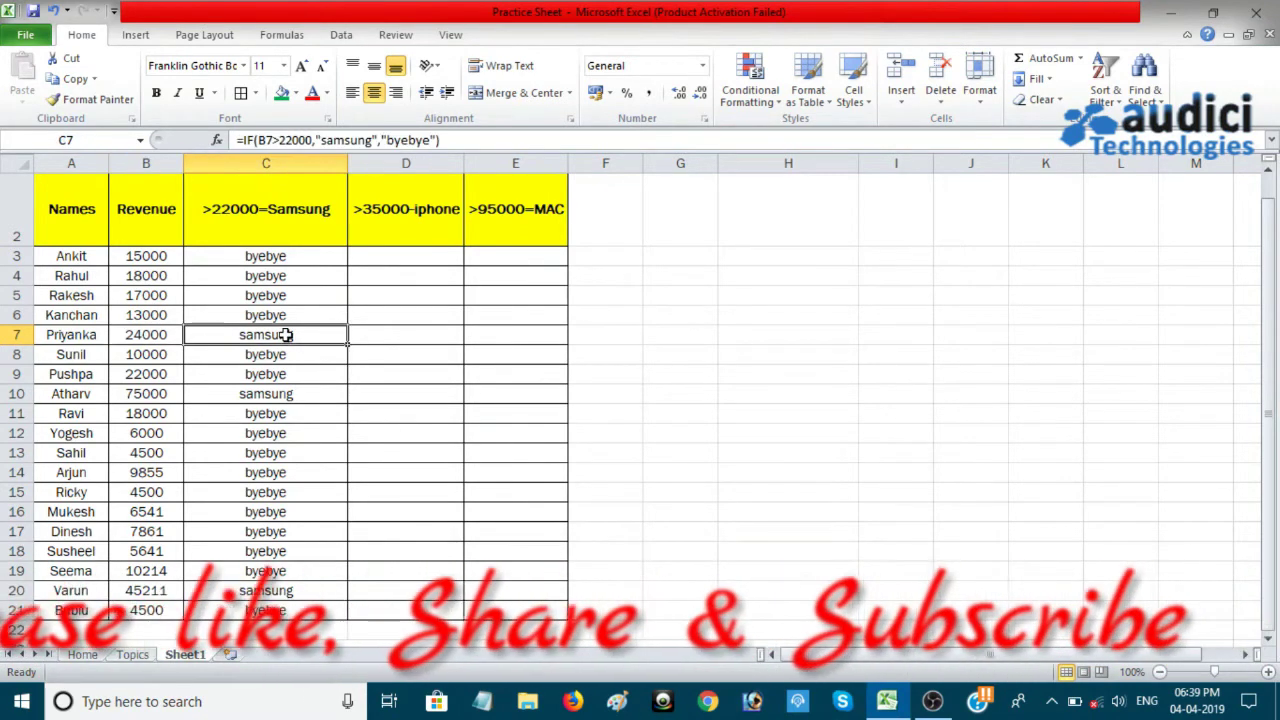
pyautogui.click(149, 395)
pyautogui.click(283, 390)
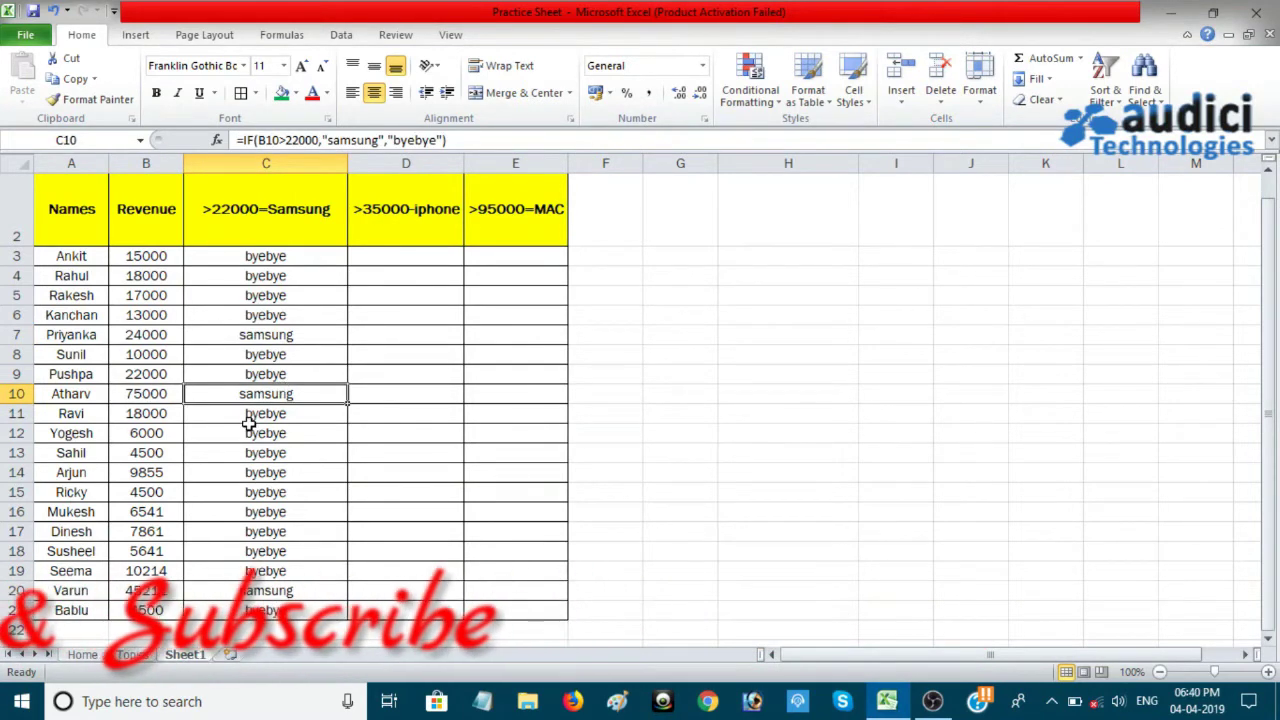
pyautogui.scroll(1, 329, 497)
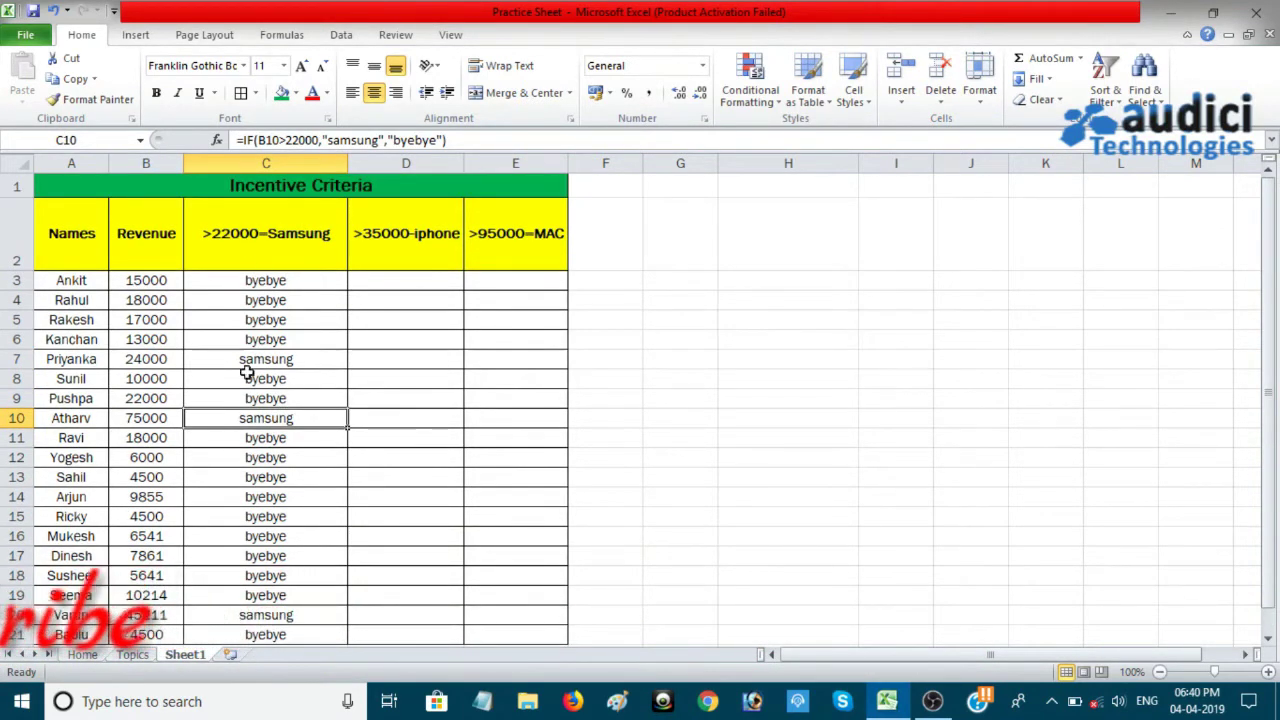
pyautogui.click(443, 289)
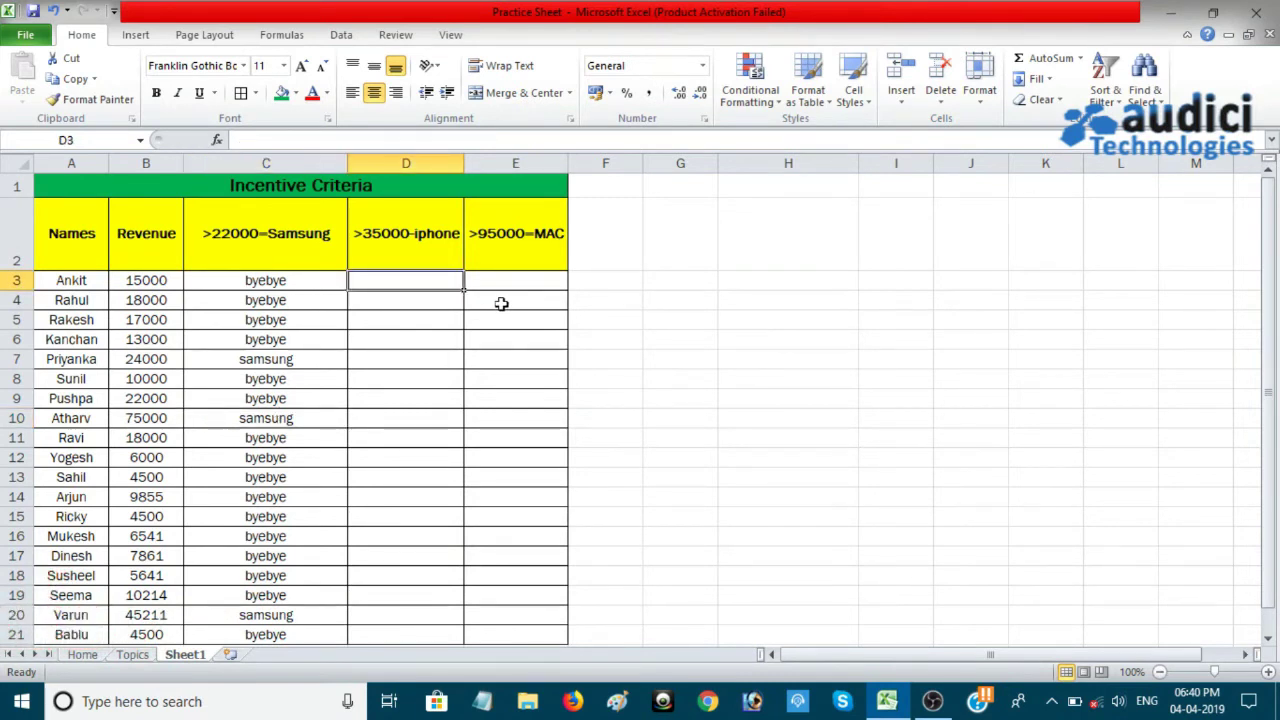
# - Type the iPhone formula =if(B3>35000,"iphone","byebye") into Ankit's cell D3
pyautogui.write('=if(')
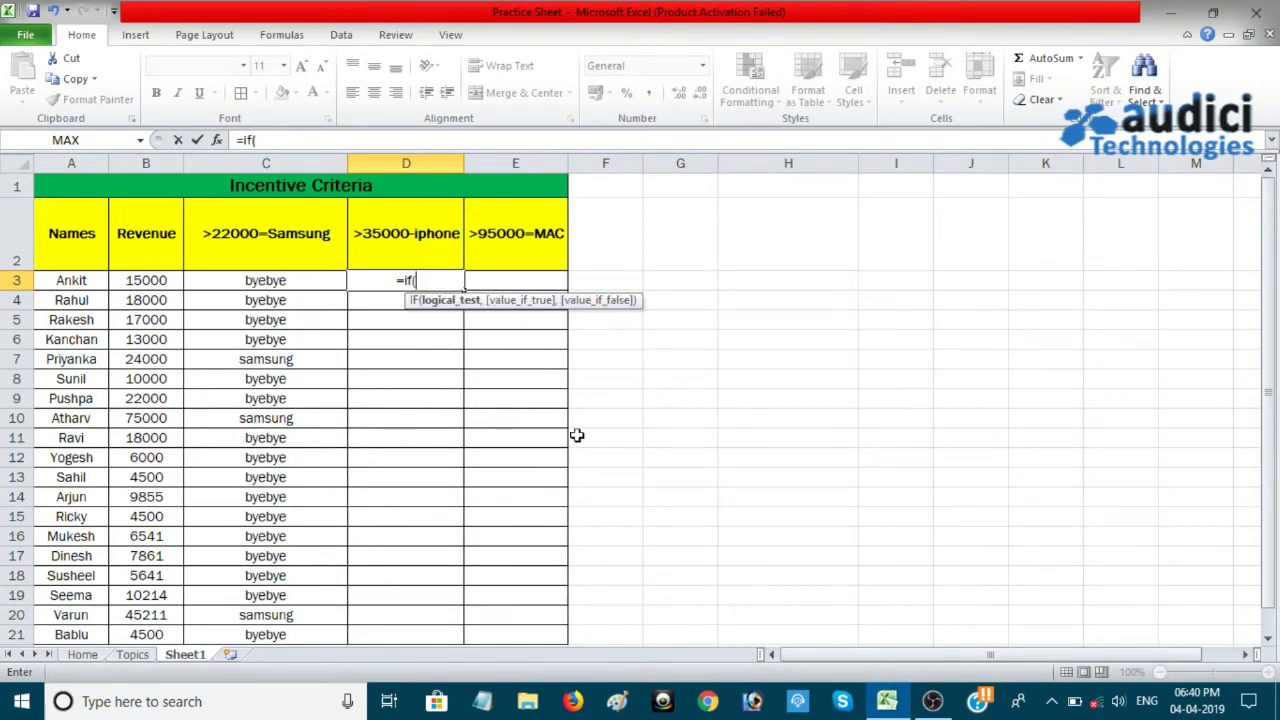
pyautogui.click(148, 281)
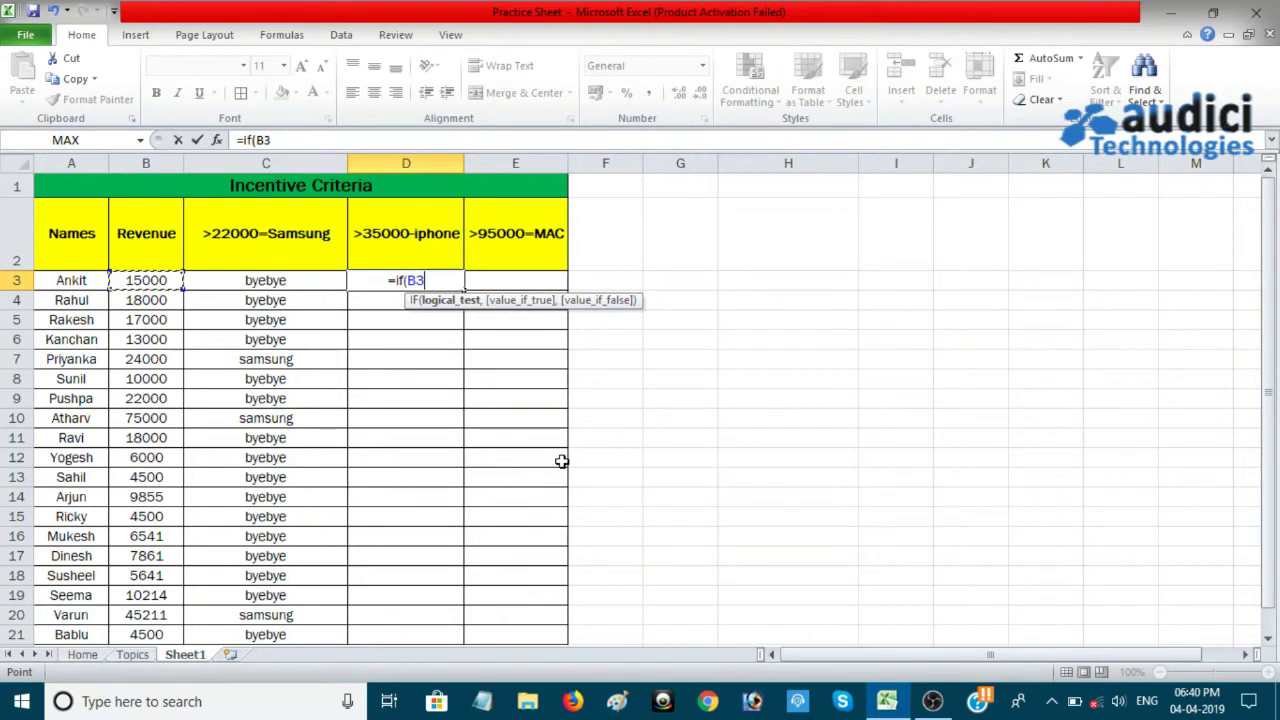
pyautogui.write('>')
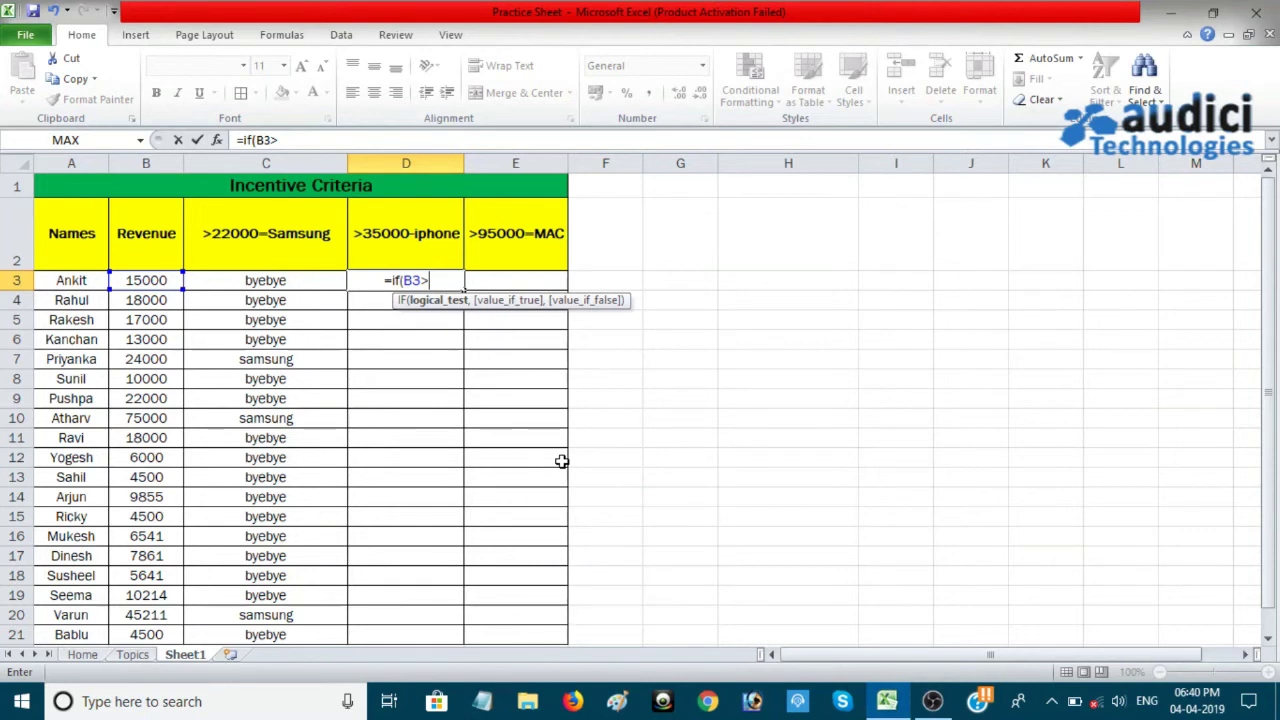
pyautogui.write('35')
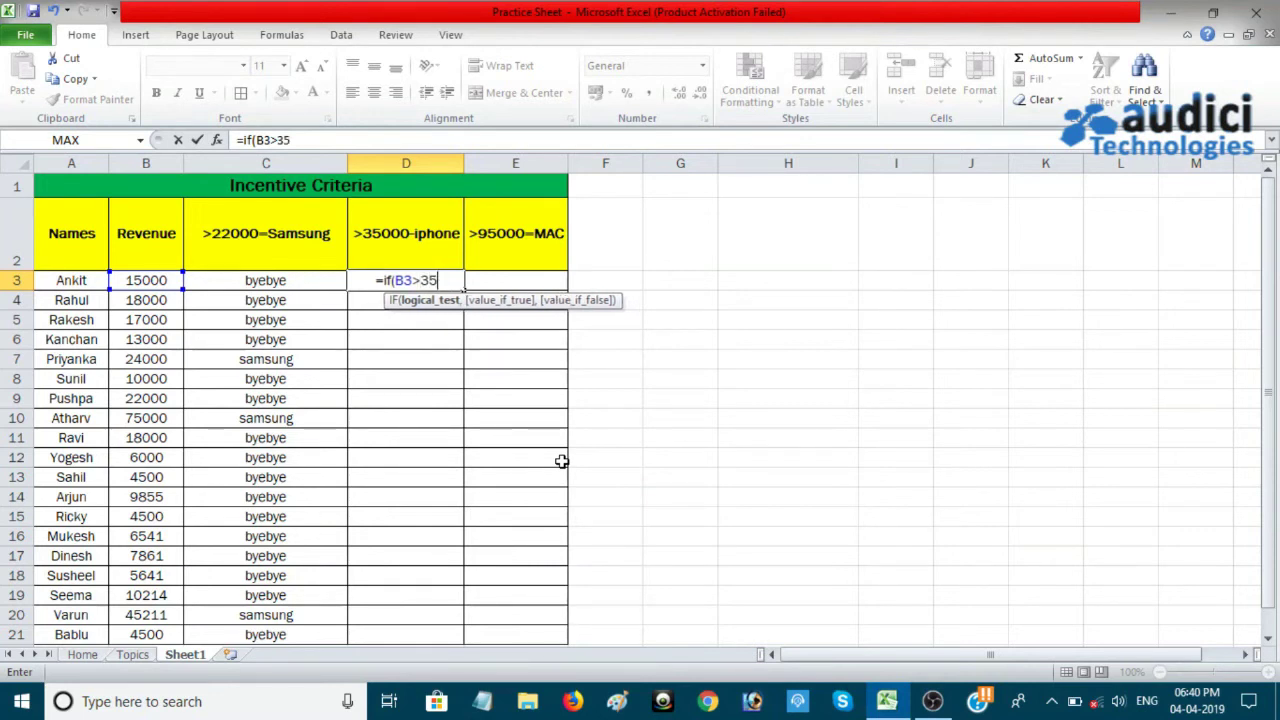
pyautogui.write('000')
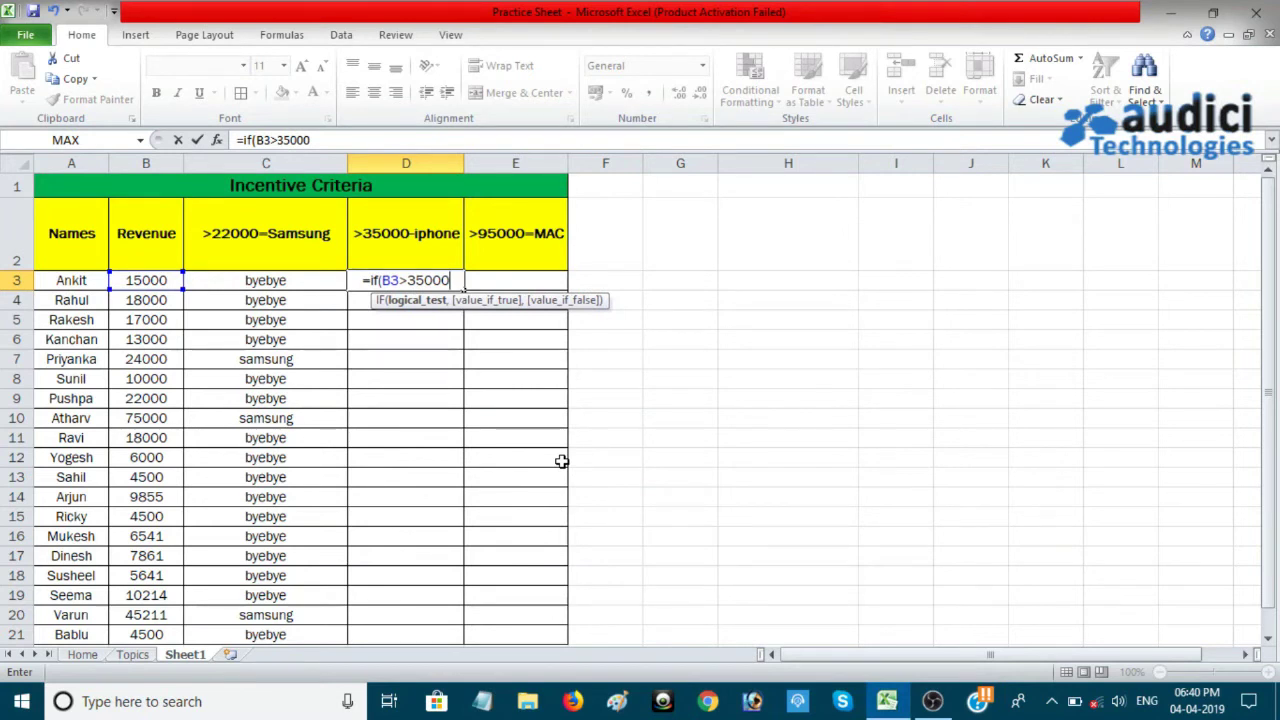
pyautogui.write(',')
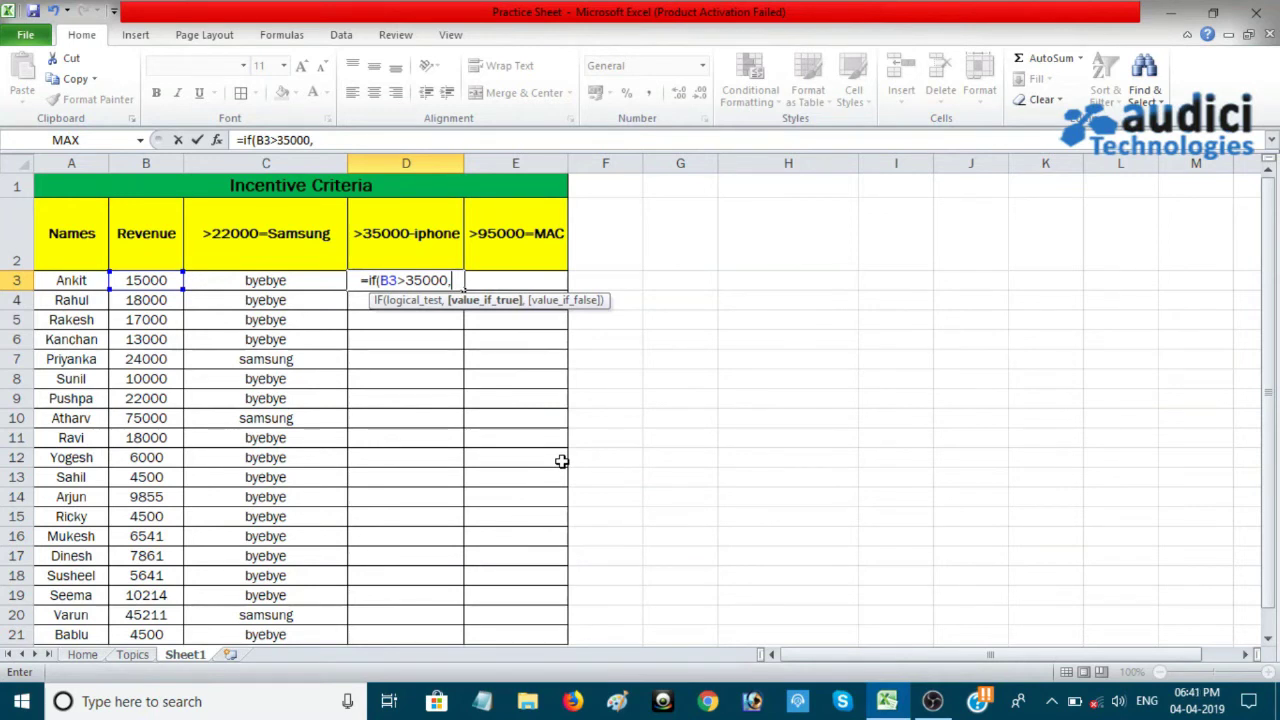
pyautogui.write('"')
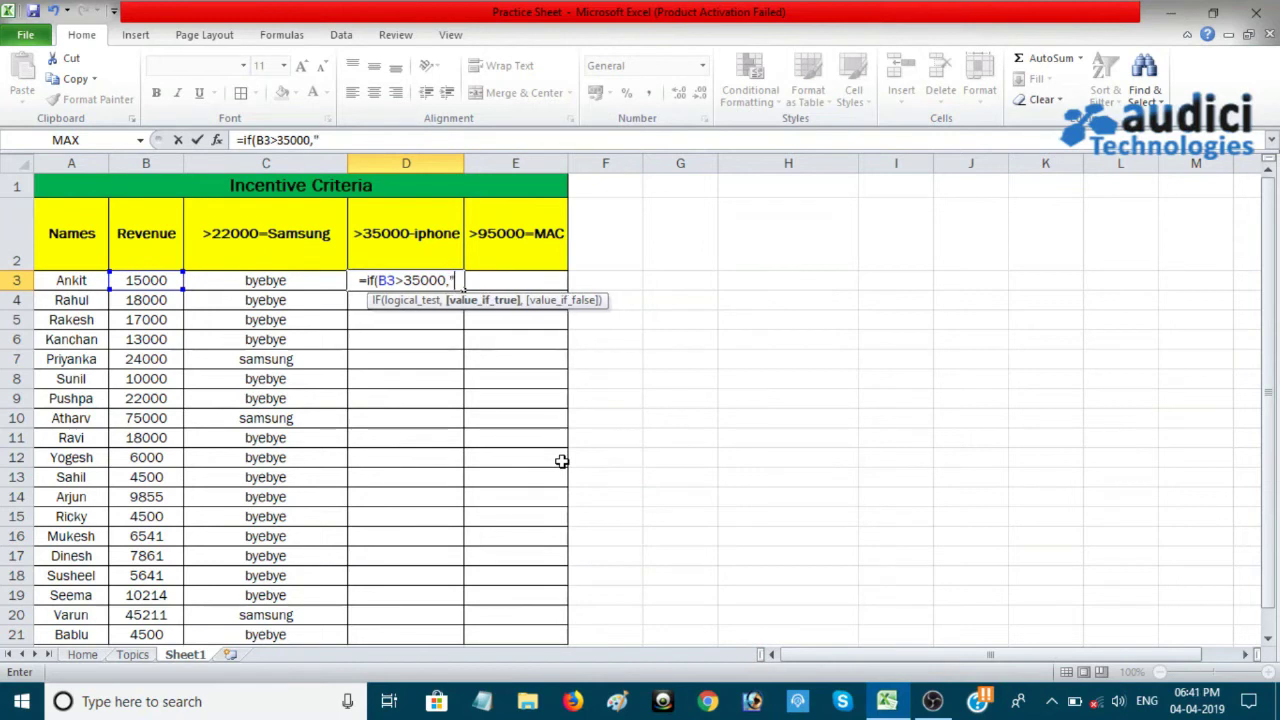
pyautogui.write('iphone')
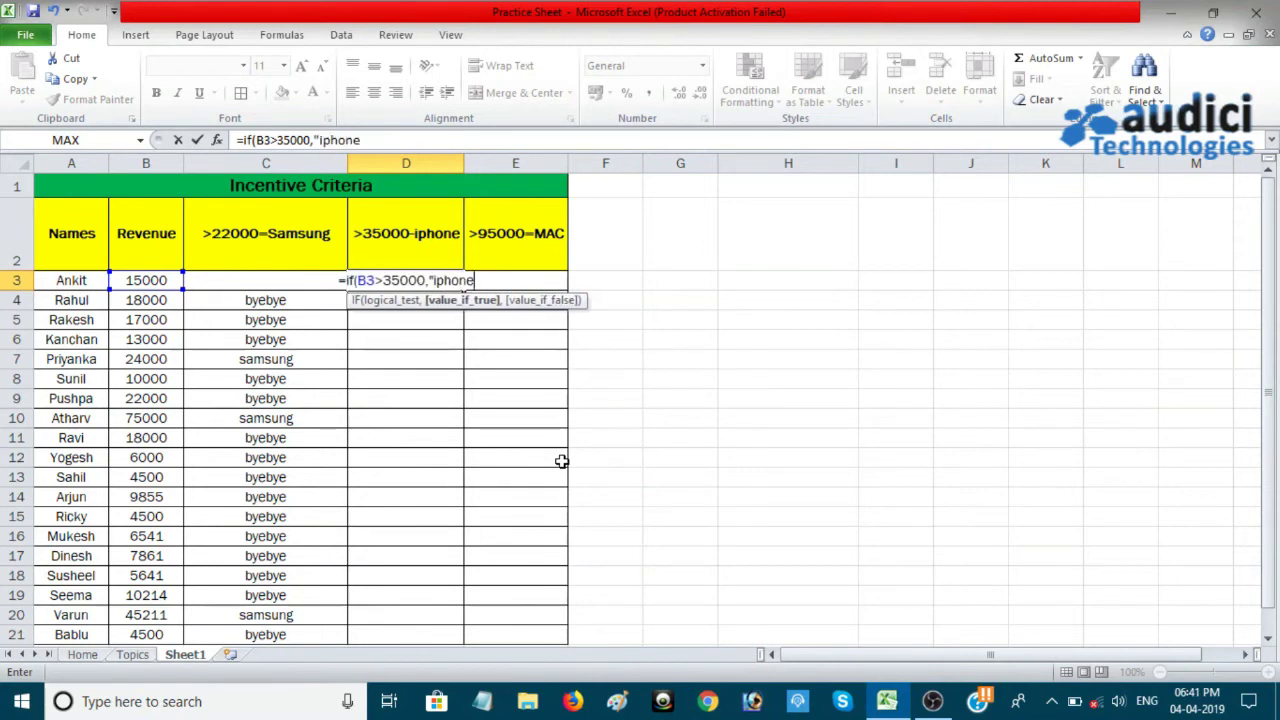
pyautogui.write('",')
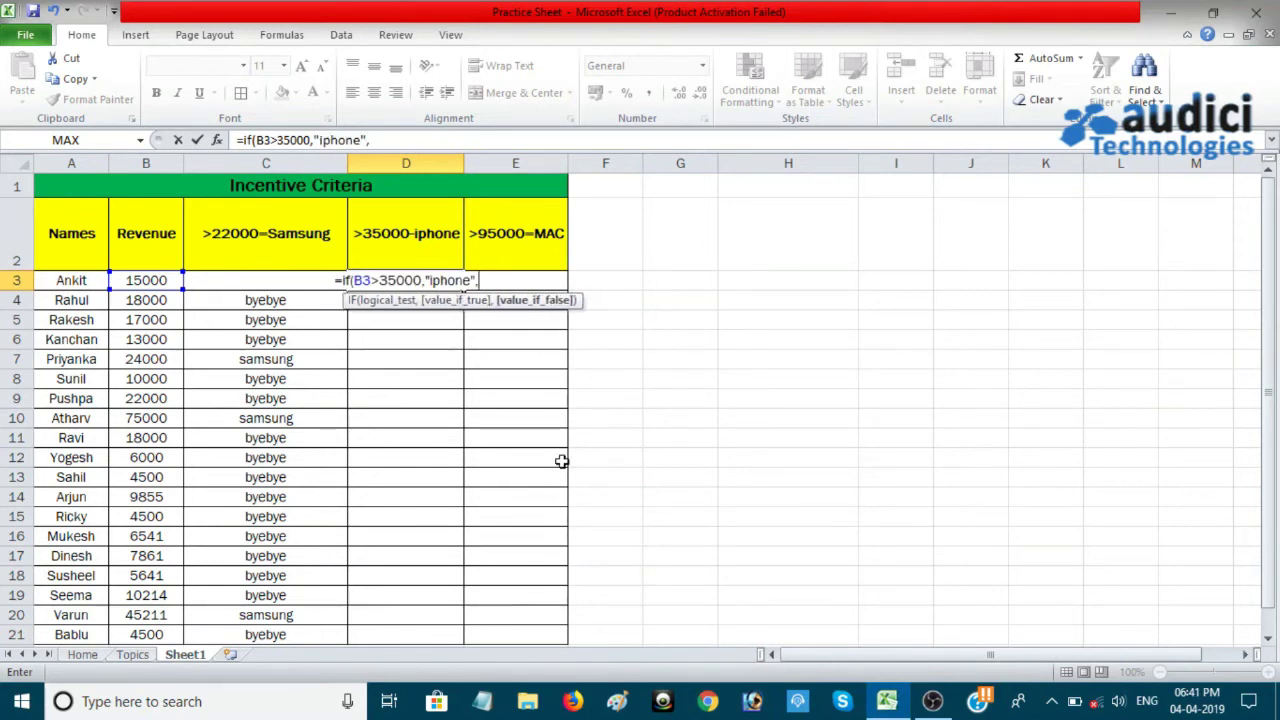
pyautogui.write('"')
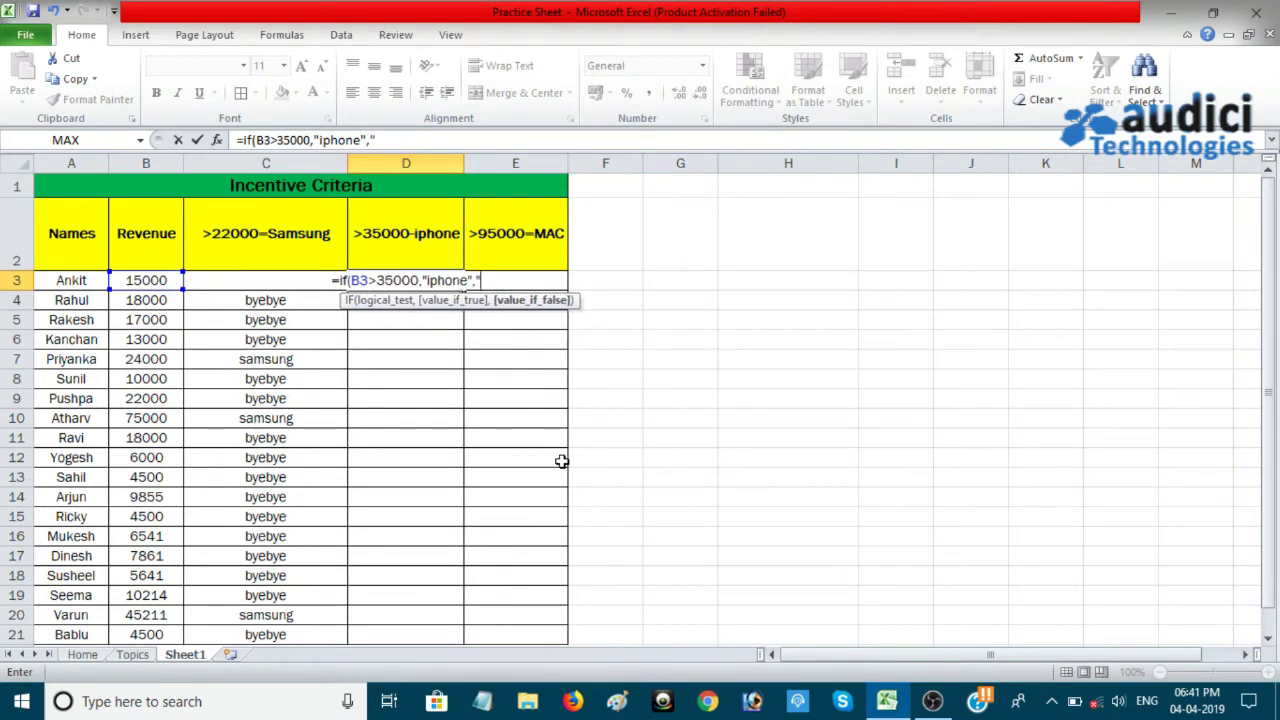
pyautogui.write('bye')
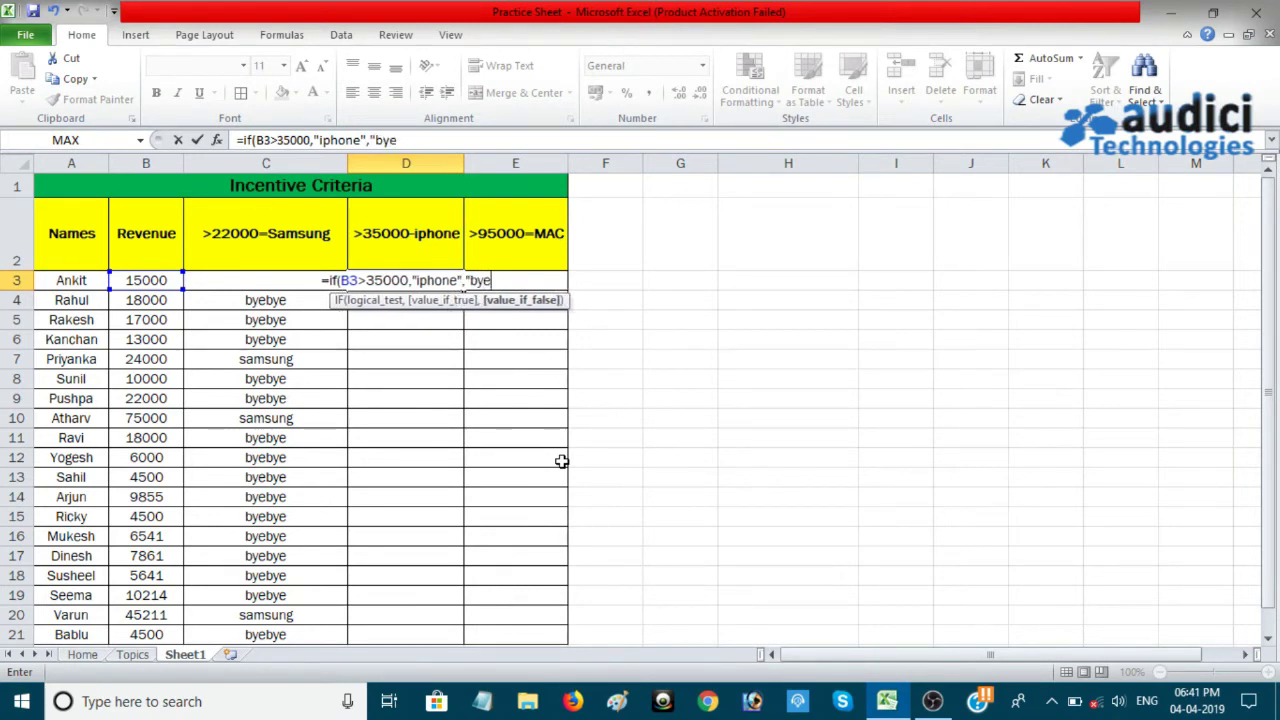
pyautogui.write('bye"')
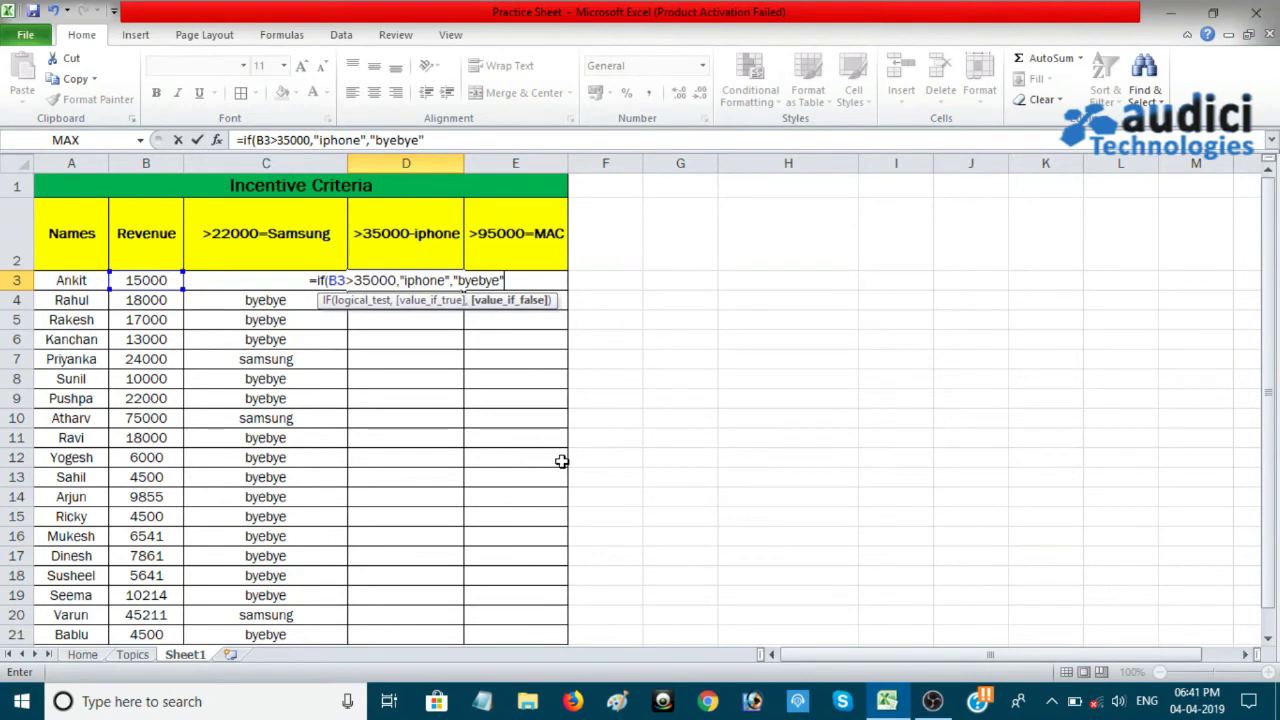
pyautogui.write(')')
pyautogui.press('Return')
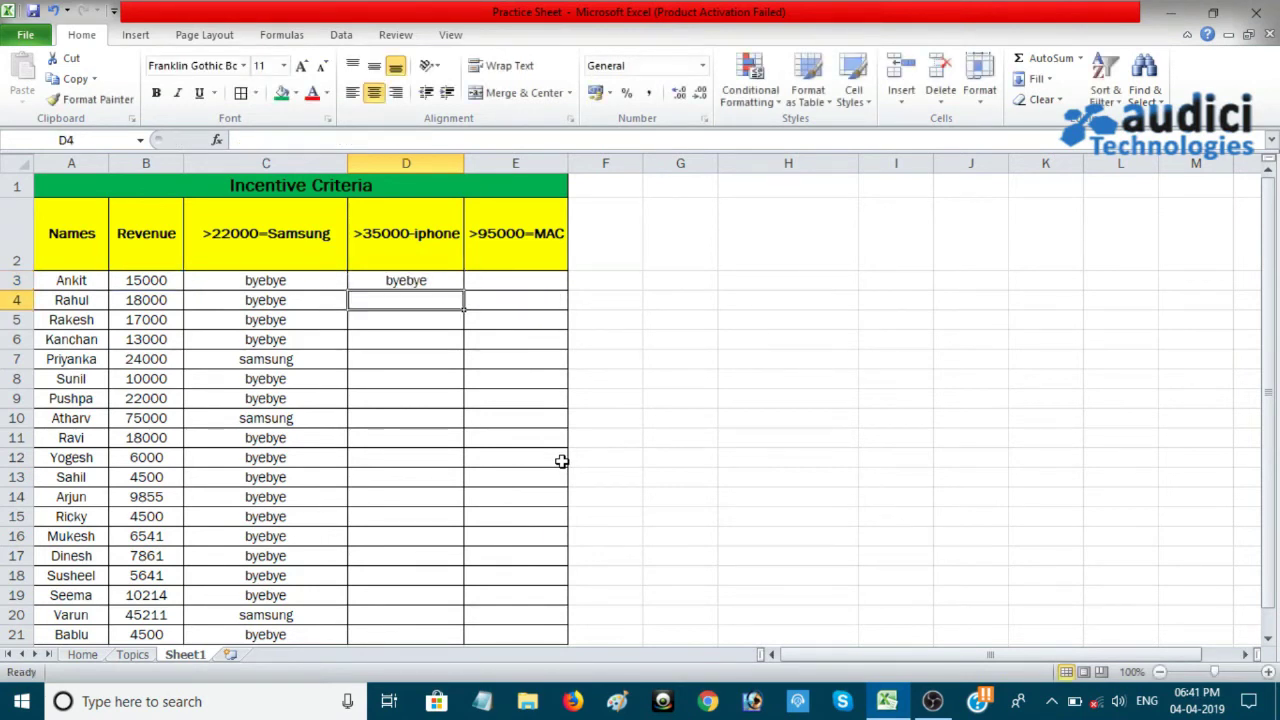
pyautogui.click(424, 279)
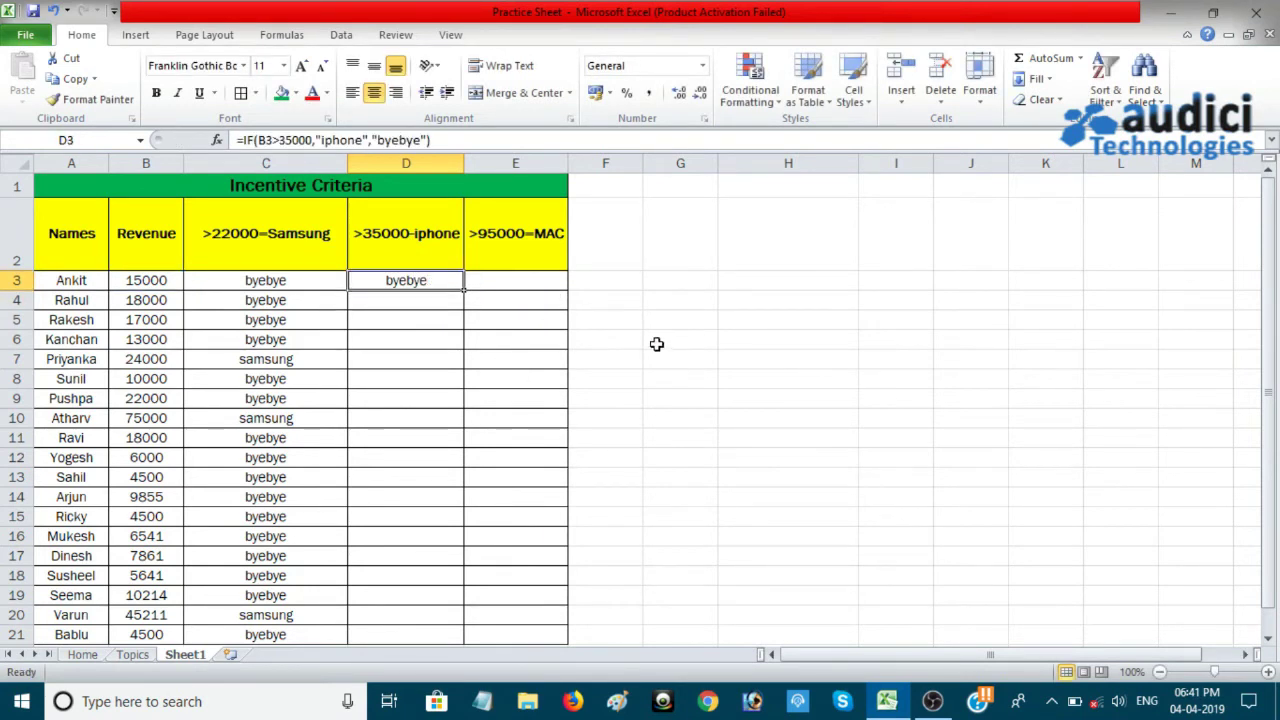
pyautogui.hotkey('shift', 'Down')
pyautogui.hotkey('shift', 'Down')
pyautogui.hotkey('shift', 'Down')
pyautogui.hotkey('shift', 'Down')
pyautogui.hotkey('shift', 'Down')
pyautogui.hotkey('shift', 'Down')
pyautogui.hotkey('shift', 'Down')
pyautogui.hotkey('shift', 'Down')
pyautogui.hotkey('shift', 'Down')
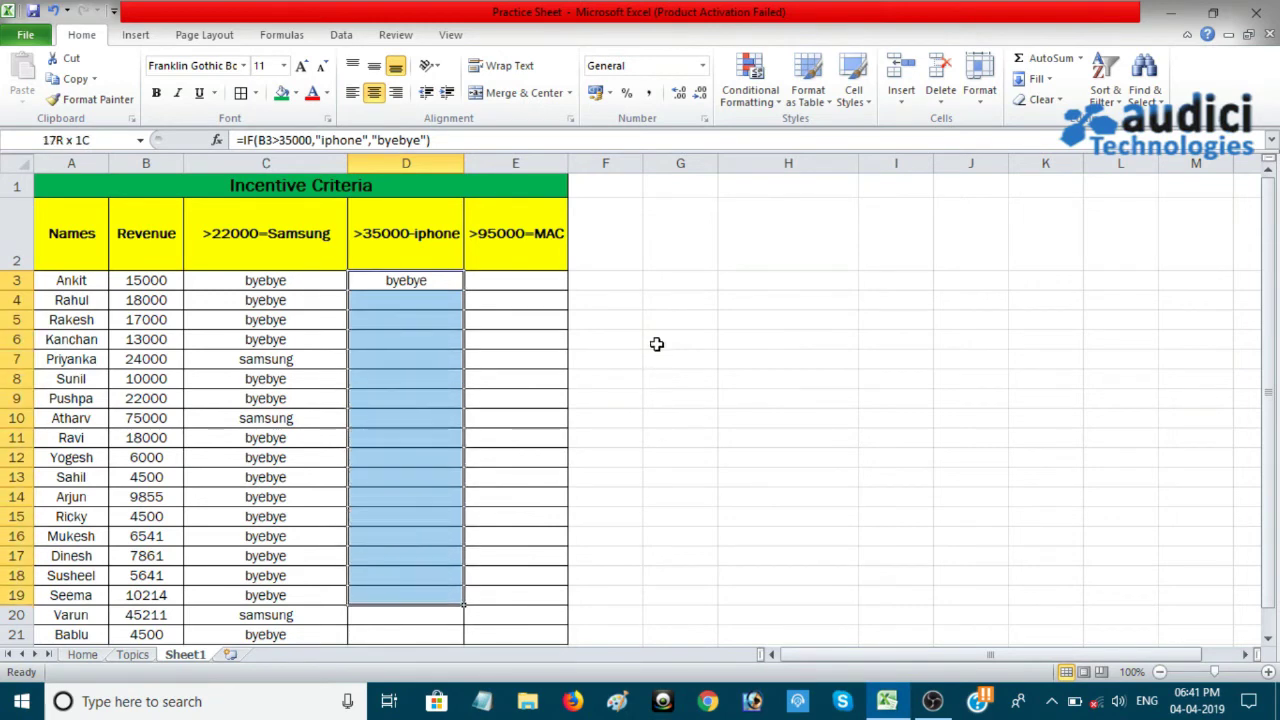
pyautogui.hotkey('shift', 'Down')
pyautogui.hotkey('shift', 'Down')
pyautogui.hotkey('shift', 'Down')
pyautogui.hotkey('shift', 'Up')
pyautogui.hotkey('shift', 'Up')
pyautogui.hotkey('ctrl', 'd')
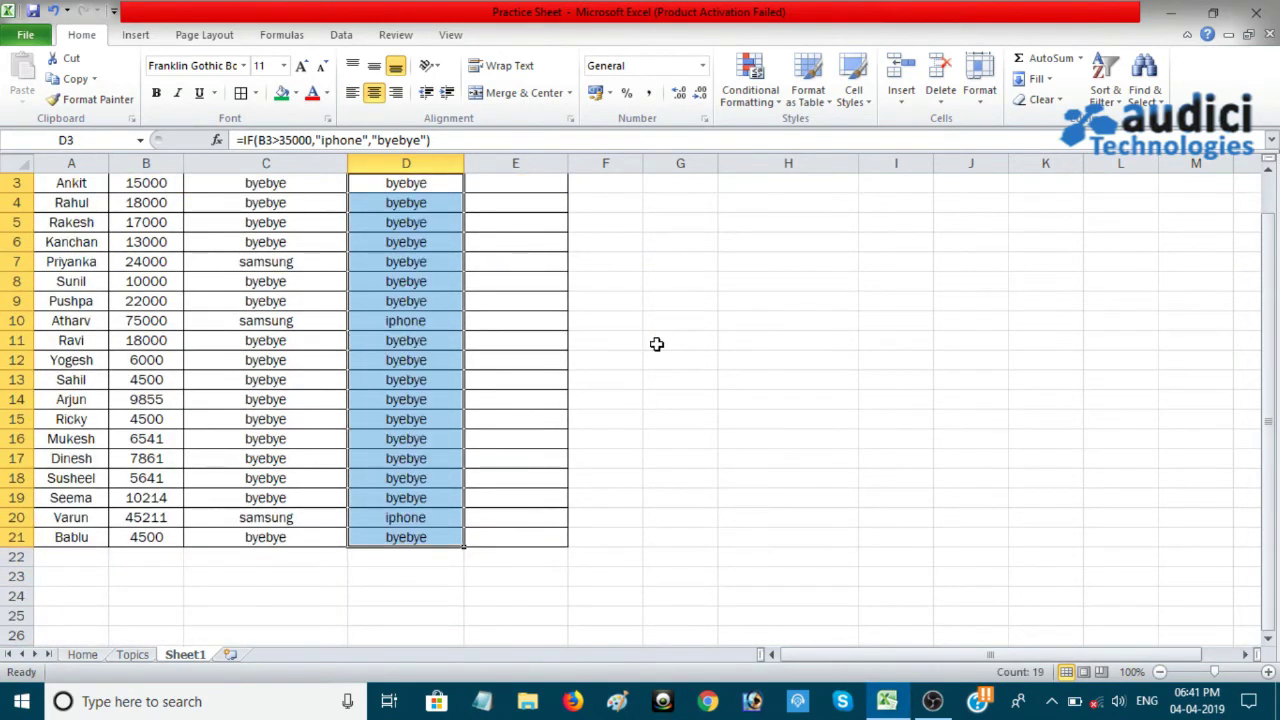
pyautogui.click(426, 324)
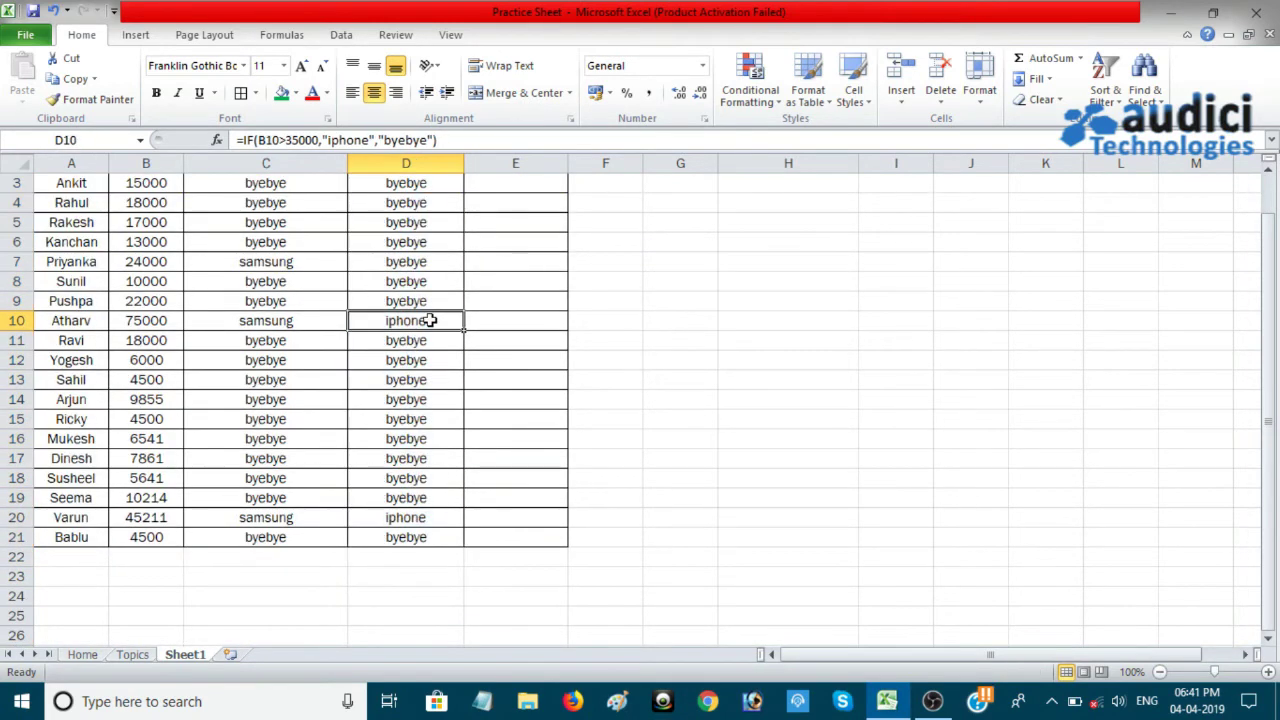
pyautogui.click(134, 318)
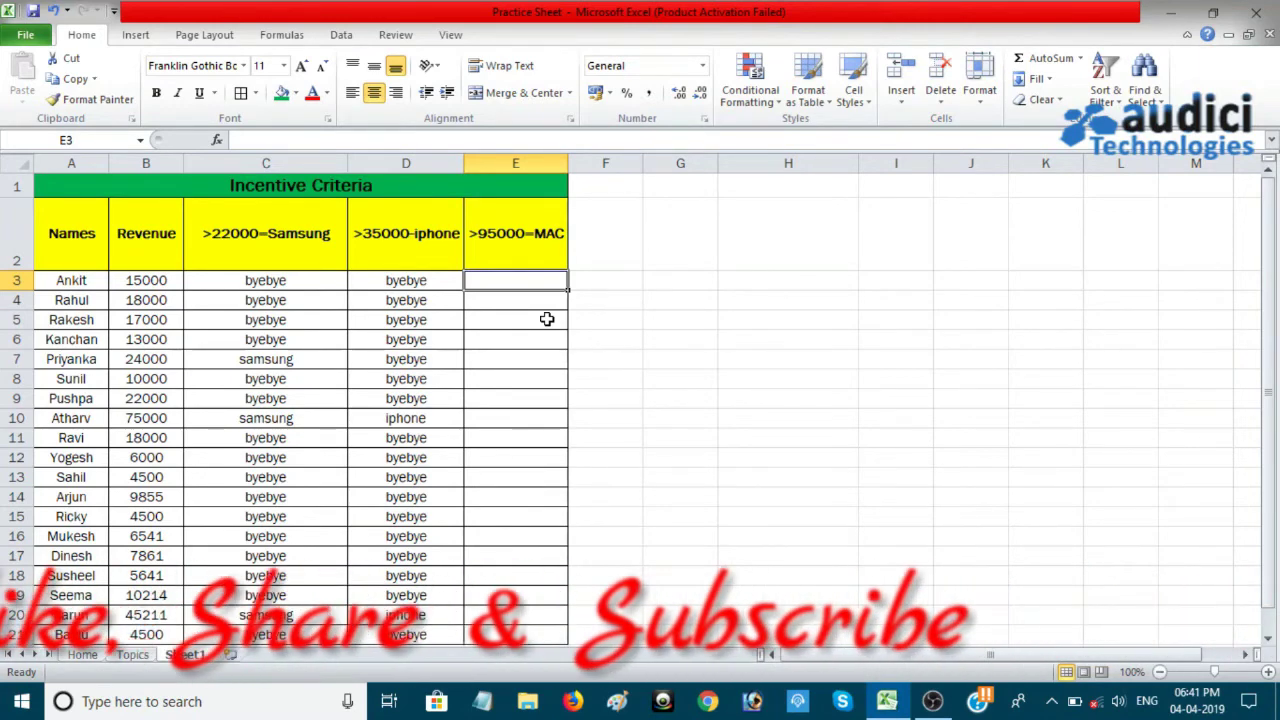
# - Enter =IF(B3>95000,"MAC","BYEBYE") in cell E3
pyautogui.write('=If')
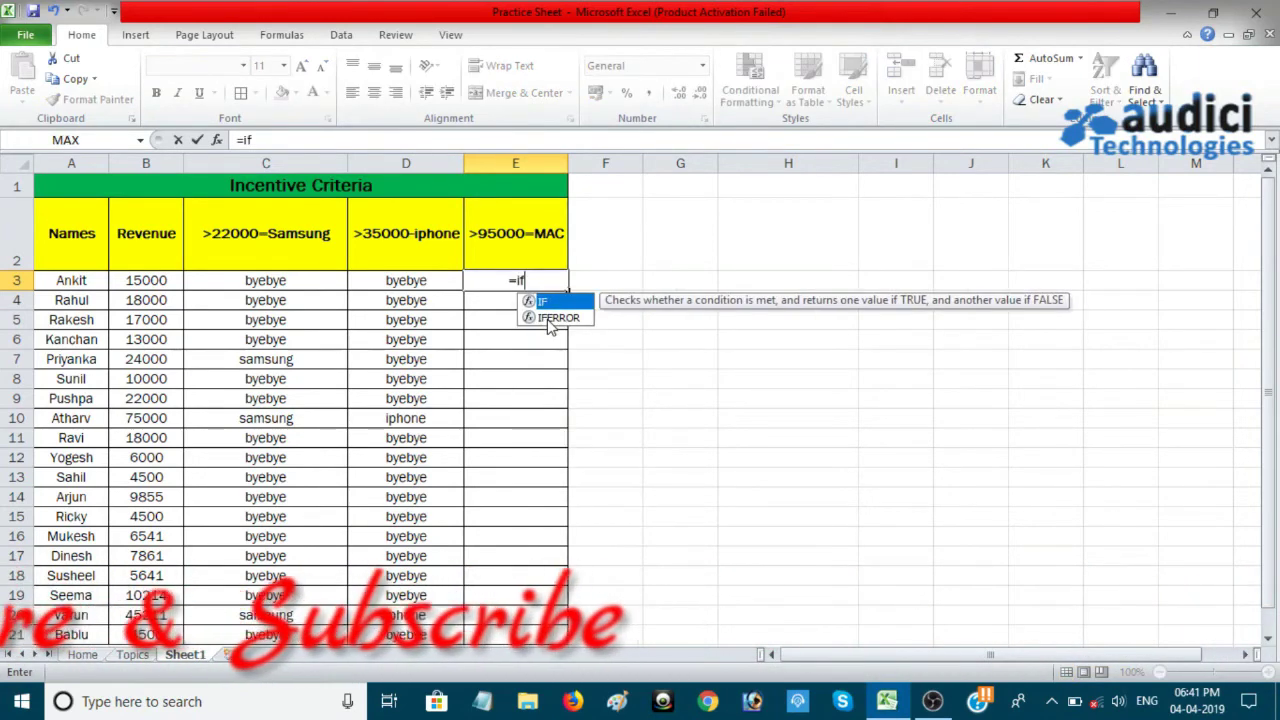
pyautogui.write('(')
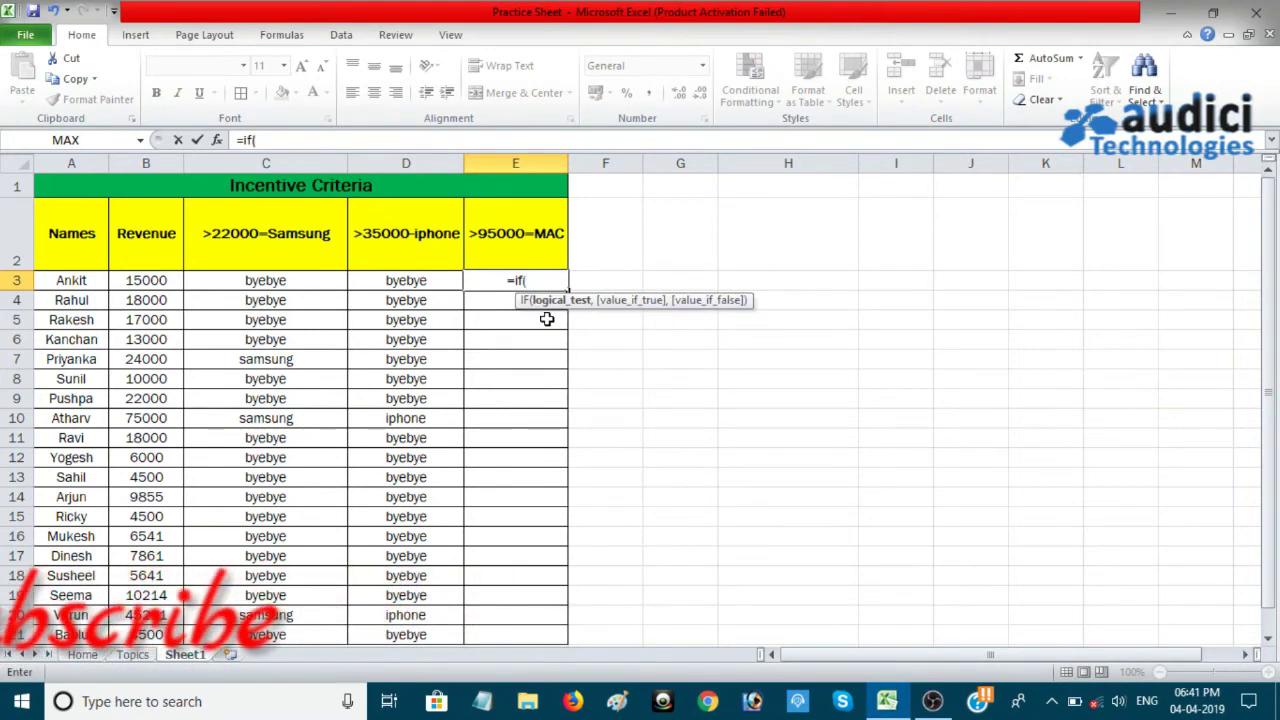
pyautogui.press('Left')
pyautogui.press('Left')
pyautogui.press('Left')
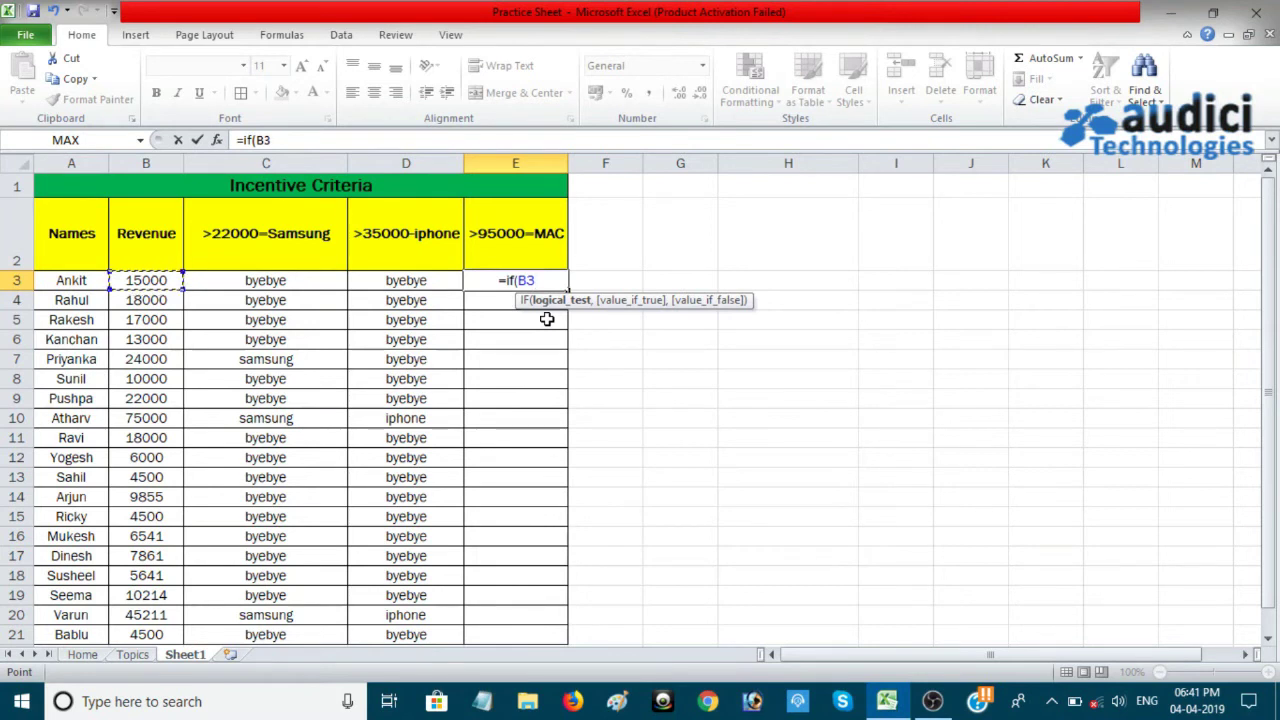
pyautogui.write('>')
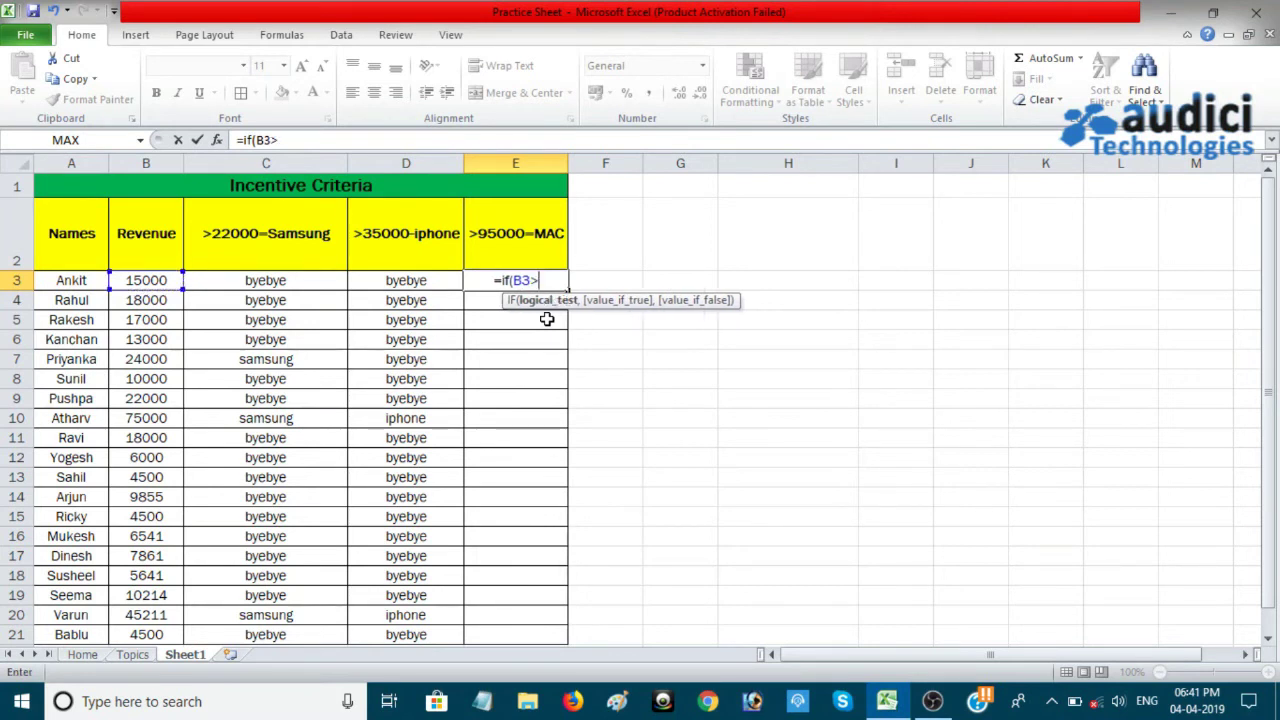
pyautogui.write('95000')
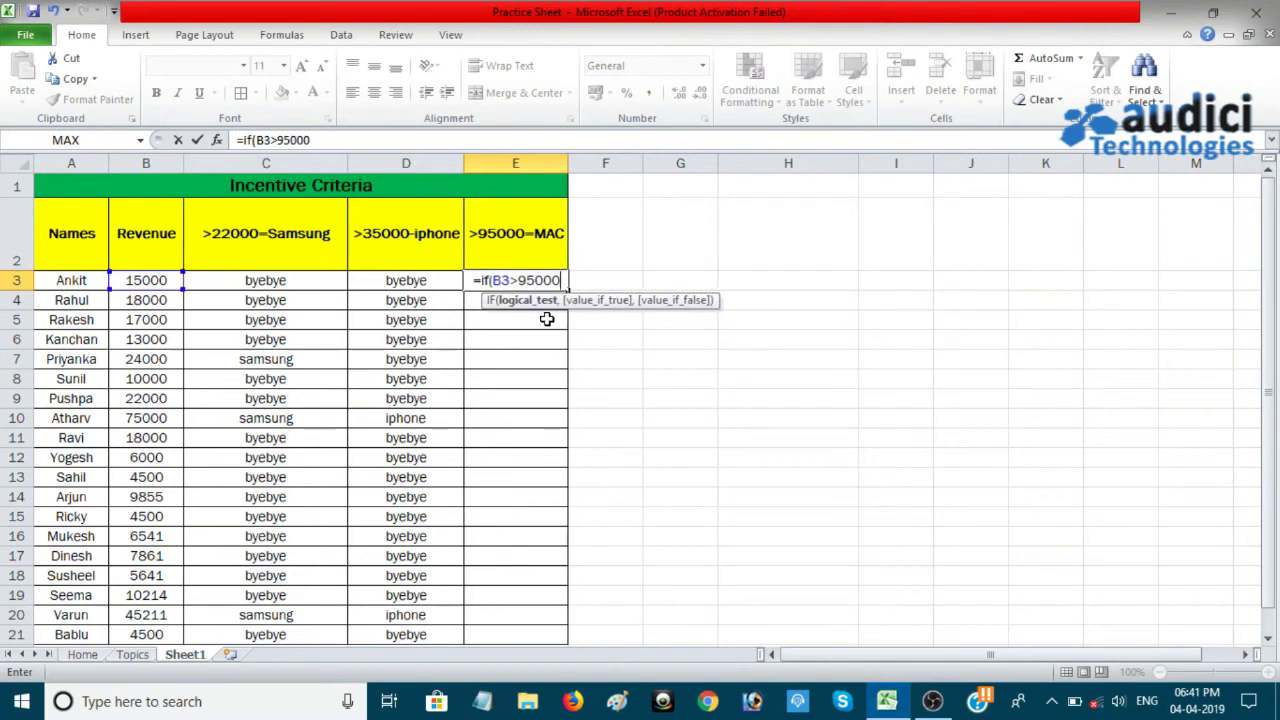
pyautogui.write(',')
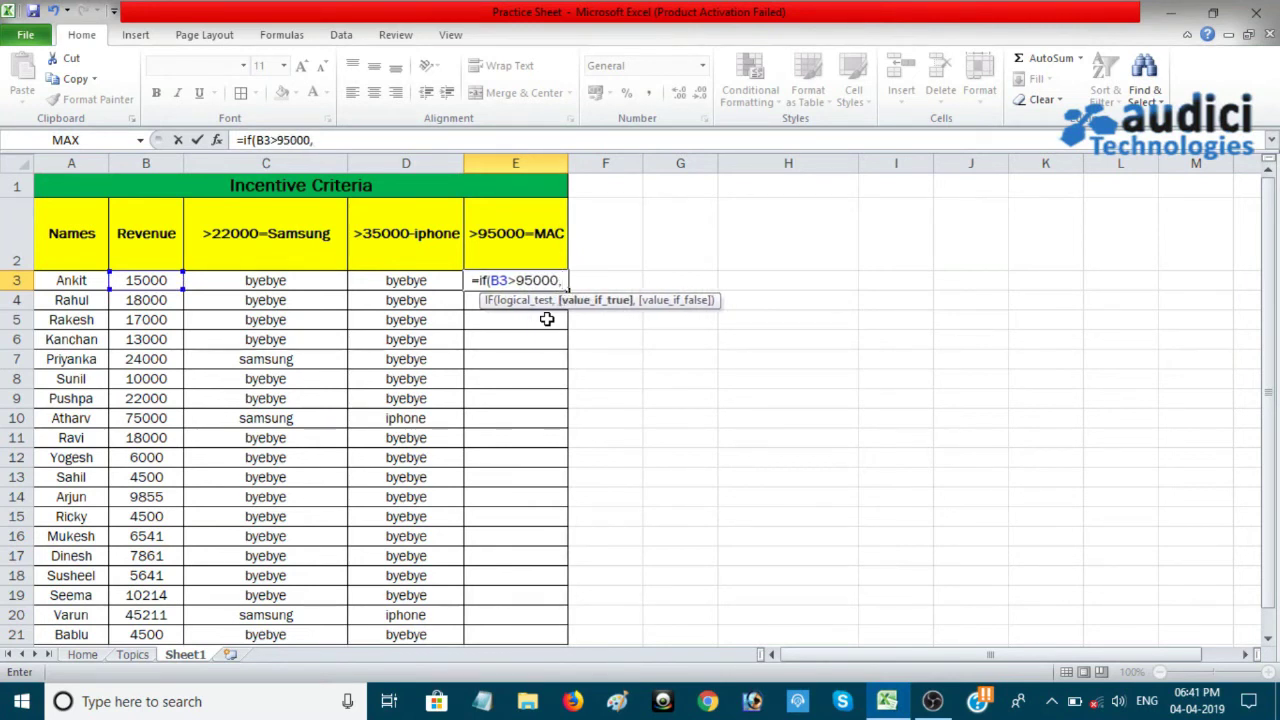
pyautogui.write('"MAC')
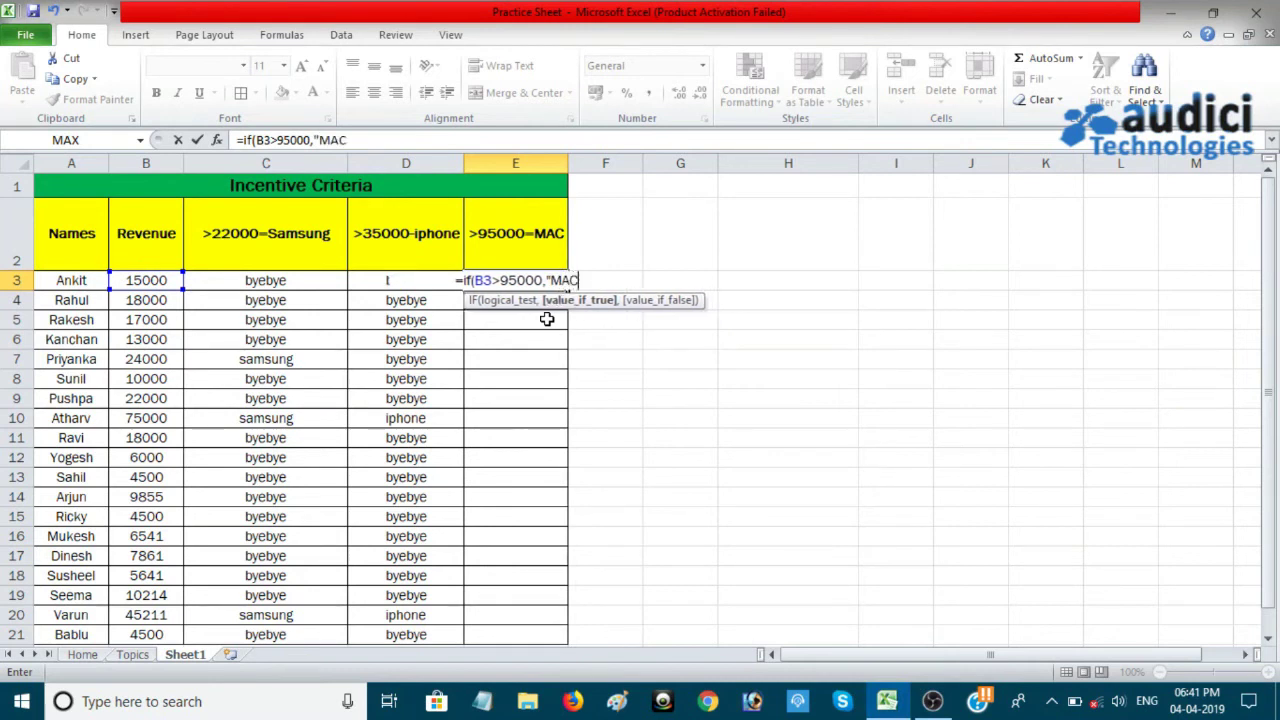
pyautogui.write('"')
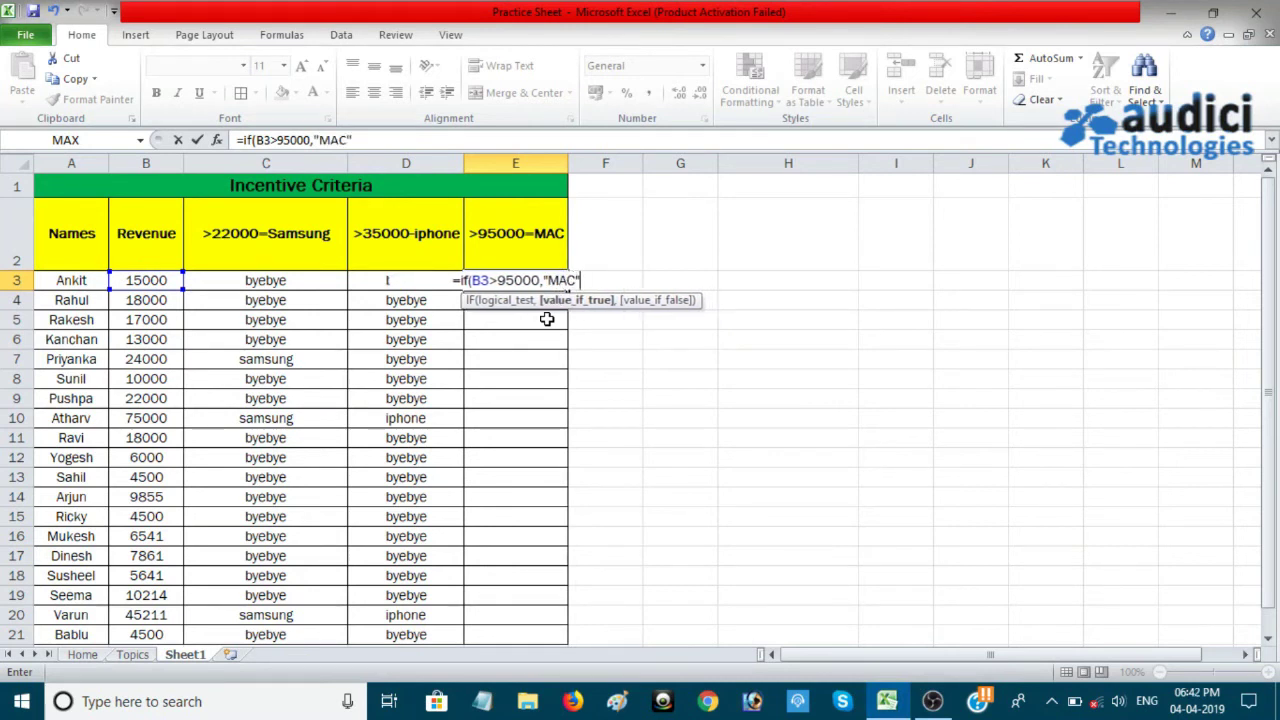
pyautogui.write(',')
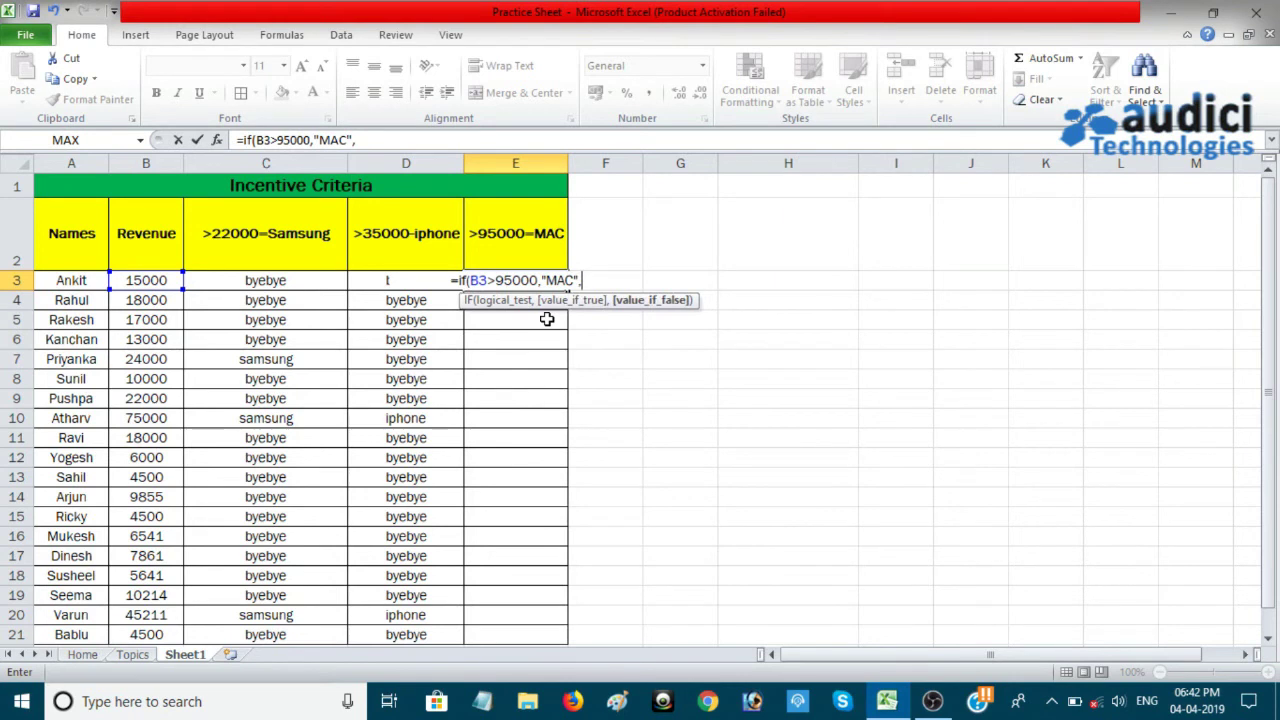
pyautogui.write('"')
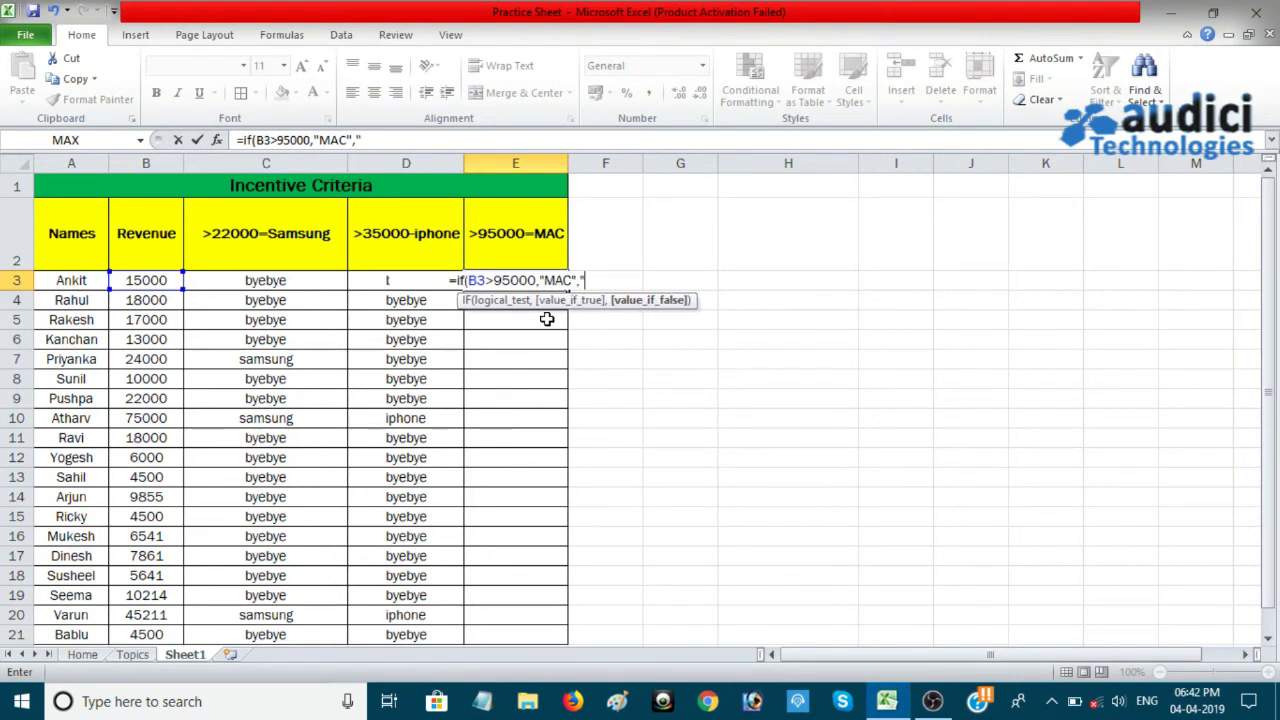
pyautogui.write('BYE')
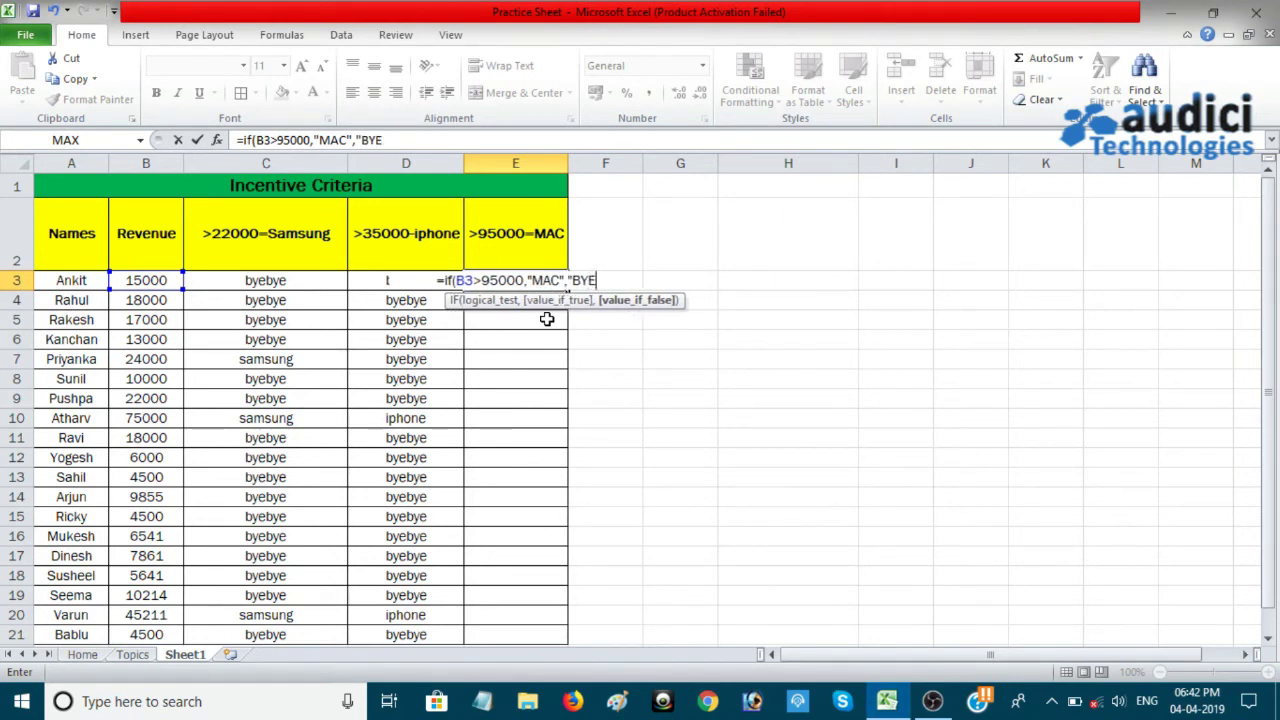
pyautogui.write('BYE"')
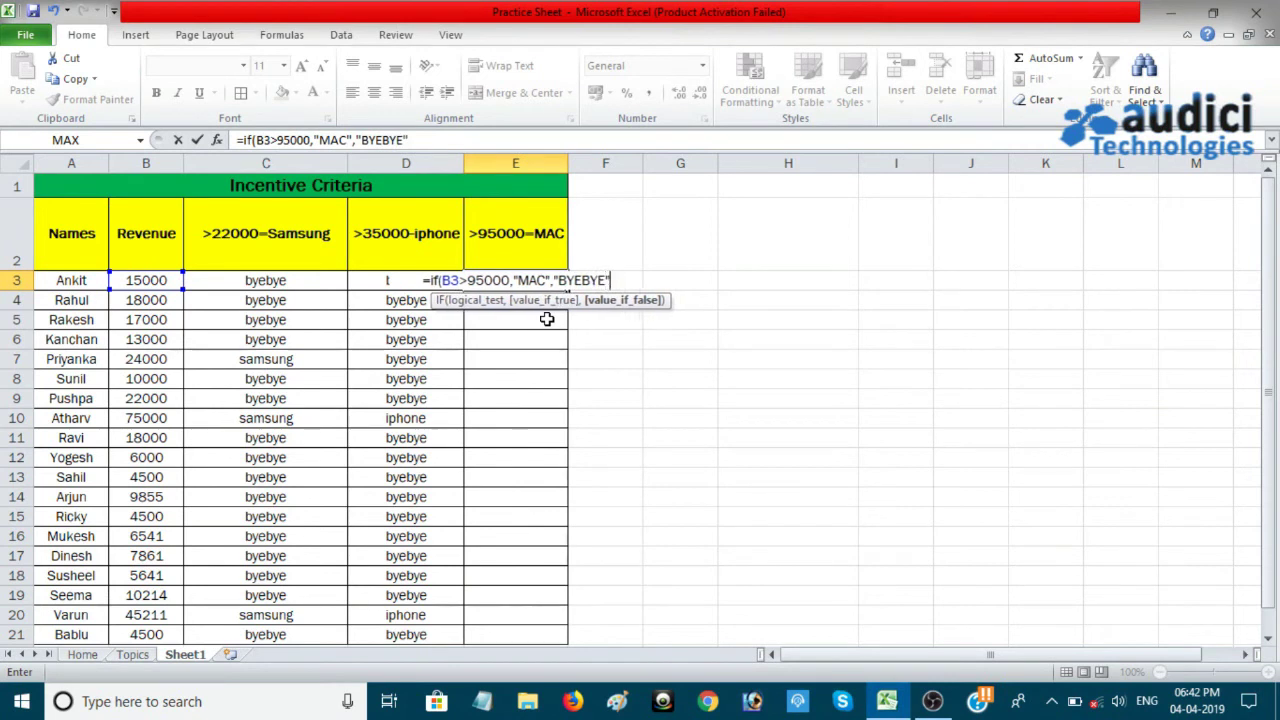
pyautogui.write(')')
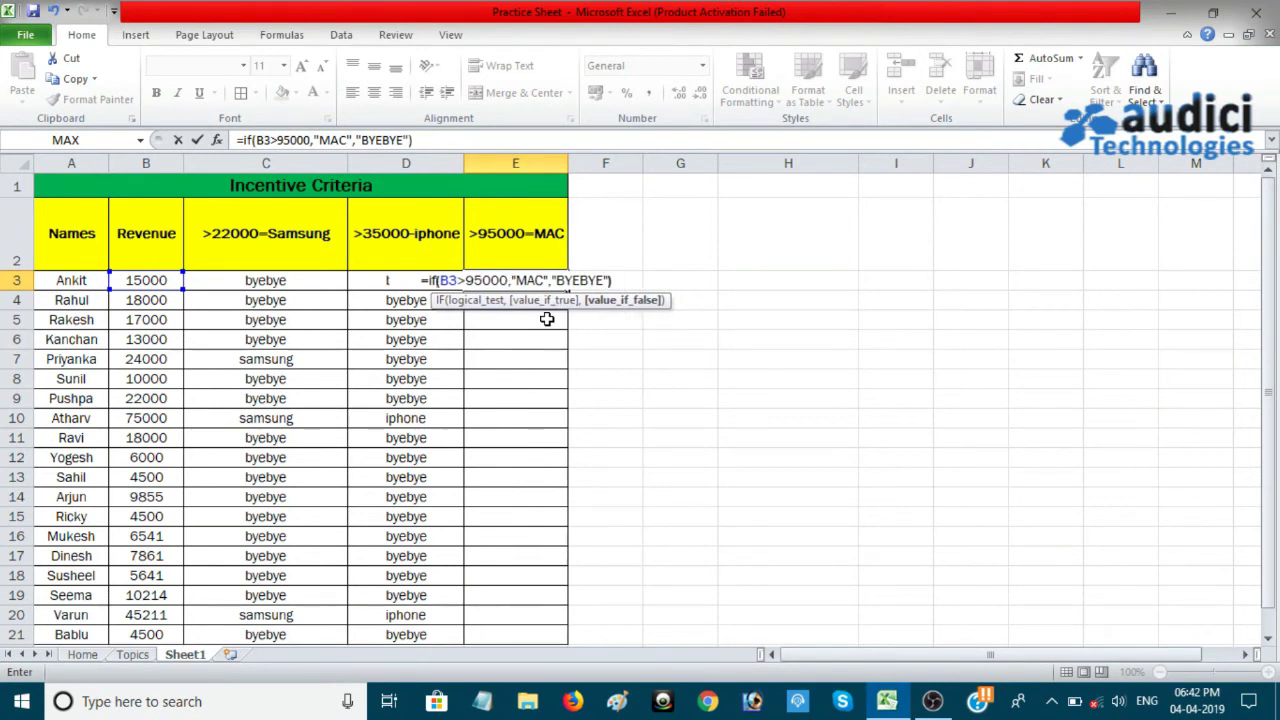
pyautogui.press('Return')
# - Fill the MAC formula down E3:E21 and check the copy in E10
pyautogui.press('Up')
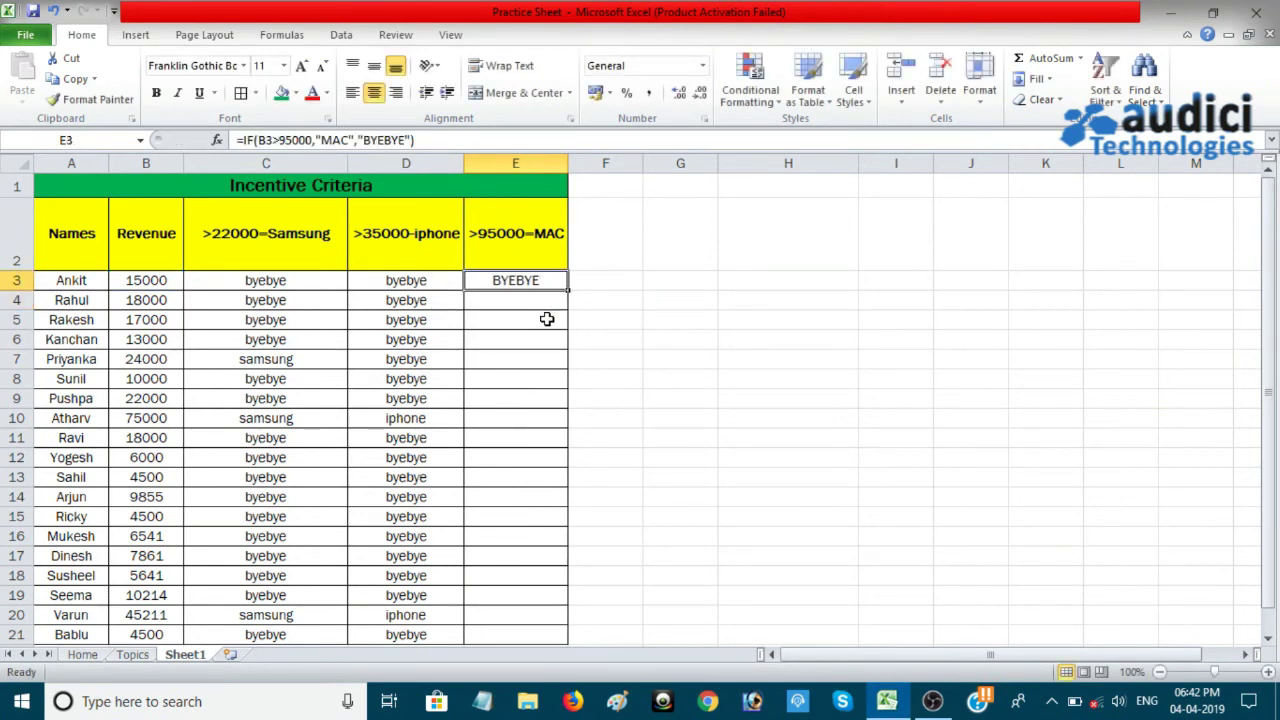
pyautogui.hotkey('shift', 'Down')
pyautogui.hotkey('shift', 'Down')
pyautogui.hotkey('shift', 'Down')
pyautogui.hotkey('shift', 'Down')
pyautogui.hotkey('shift', 'Down')
pyautogui.hotkey('shift', 'Down')
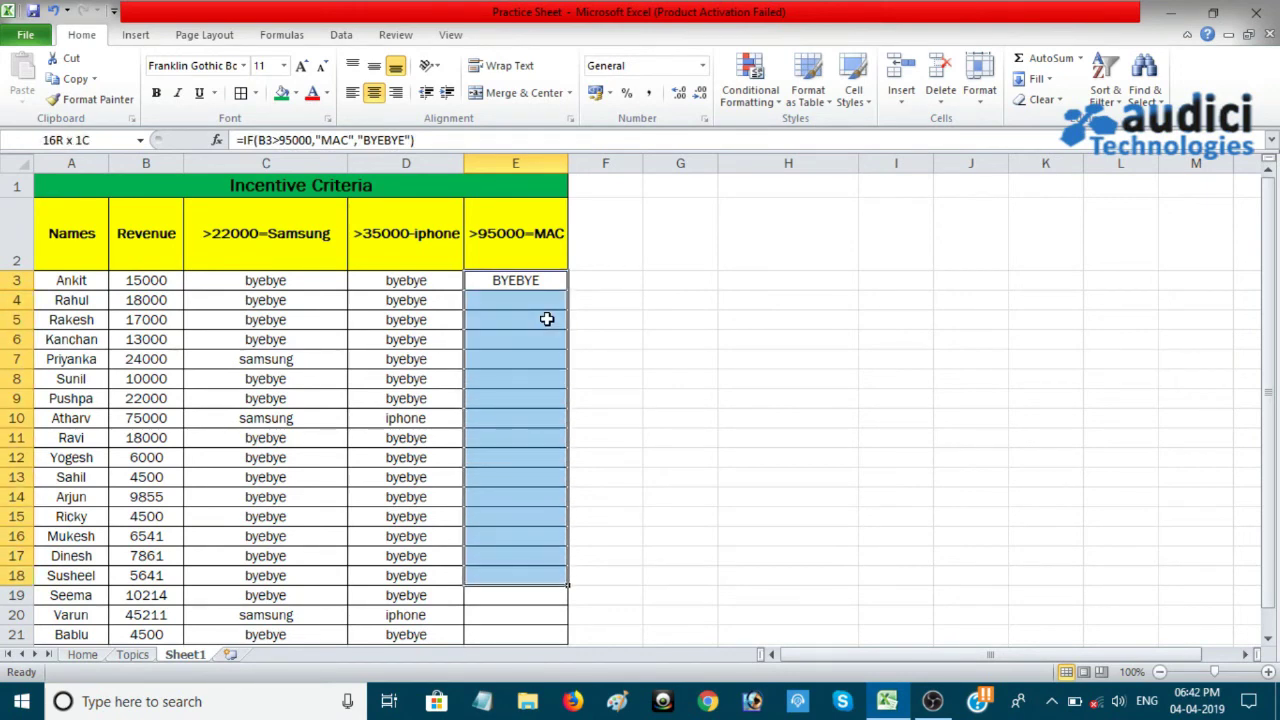
pyautogui.hotkey('shift', 'Down')
pyautogui.hotkey('shift', 'Down')
pyautogui.hotkey('shift', 'Down')
pyautogui.hotkey('shift', 'Down')
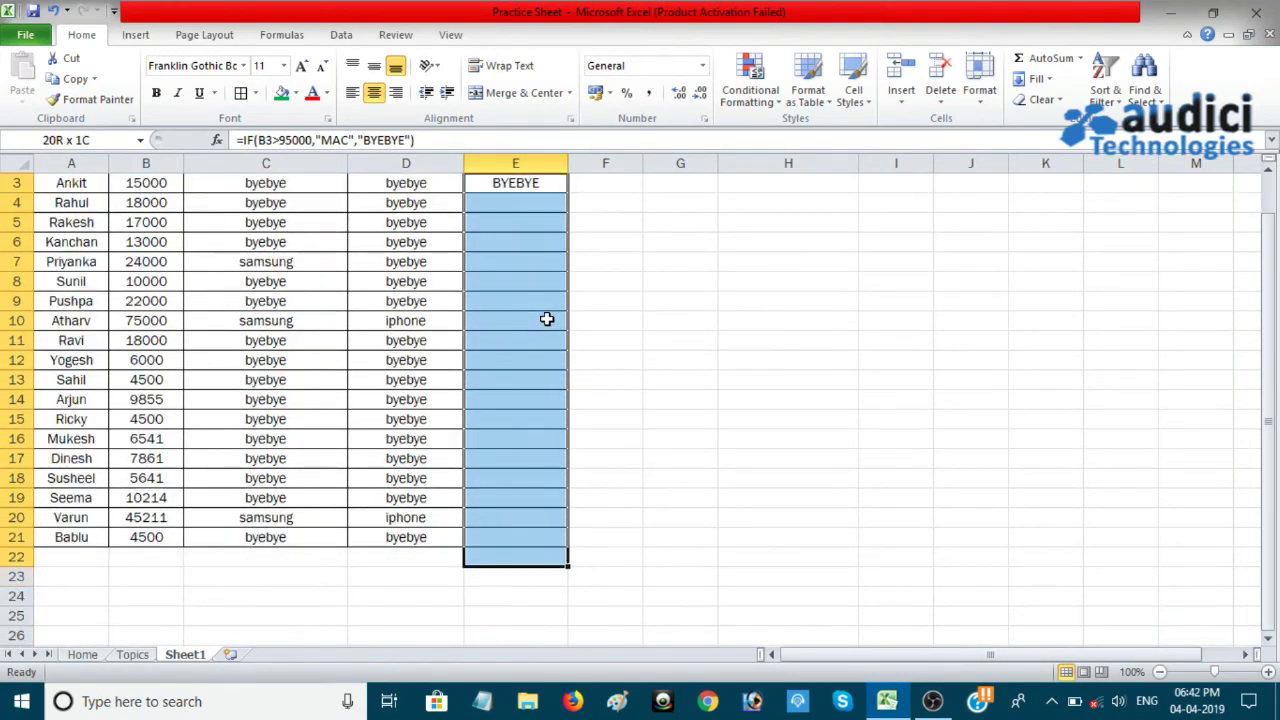
pyautogui.hotkey('shift', 'Up')
pyautogui.hotkey('ctrl', 'd')
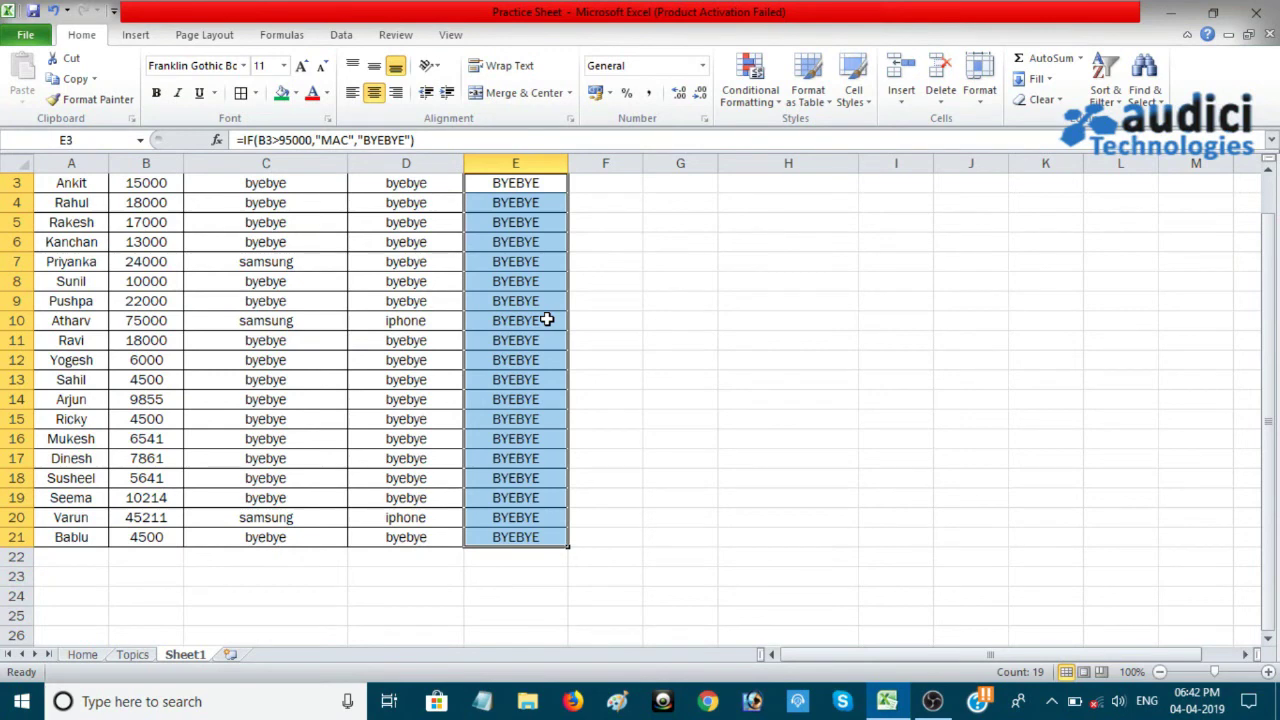
pyautogui.click(547, 319)
pyautogui.scroll(1, 563, 444)
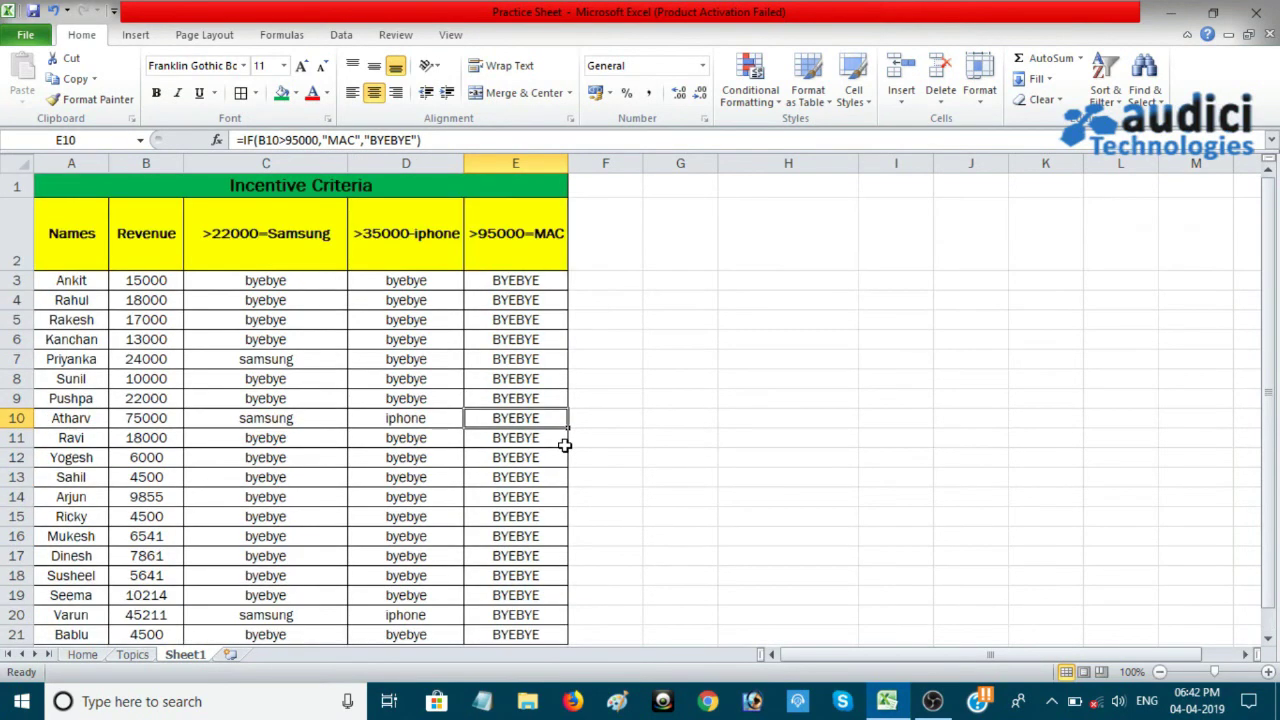
pyautogui.scroll(-2, 561, 401)
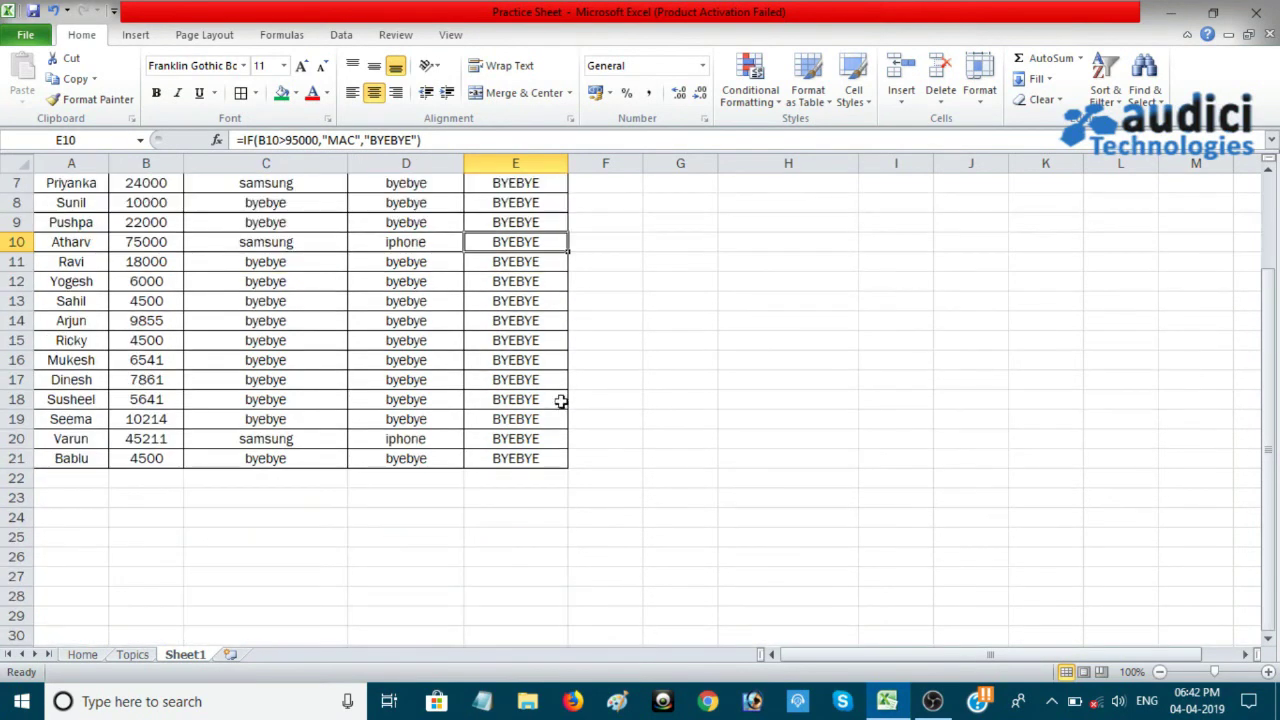
# - Change B21's revenue to 96000 and confirm E21 now shows MAC
pyautogui.click(163, 462)
pyautogui.write('96')
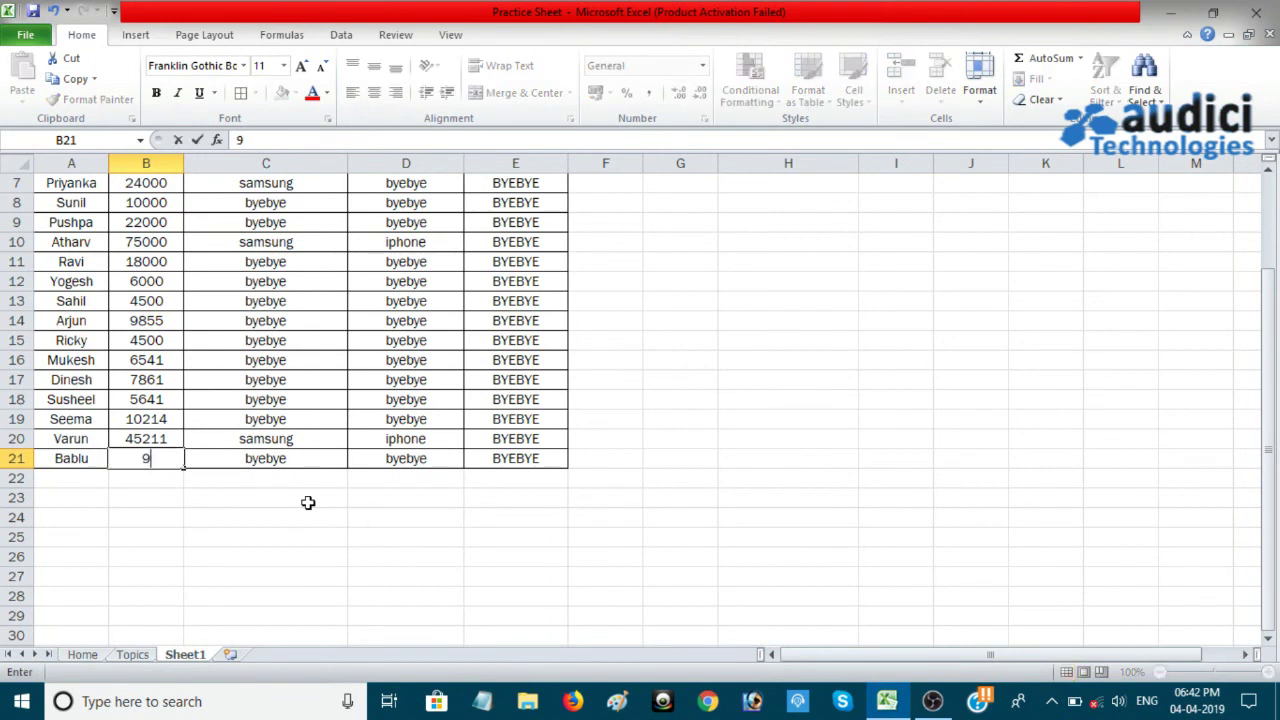
pyautogui.write('000')
pyautogui.press('Return')
pyautogui.click(505, 462)
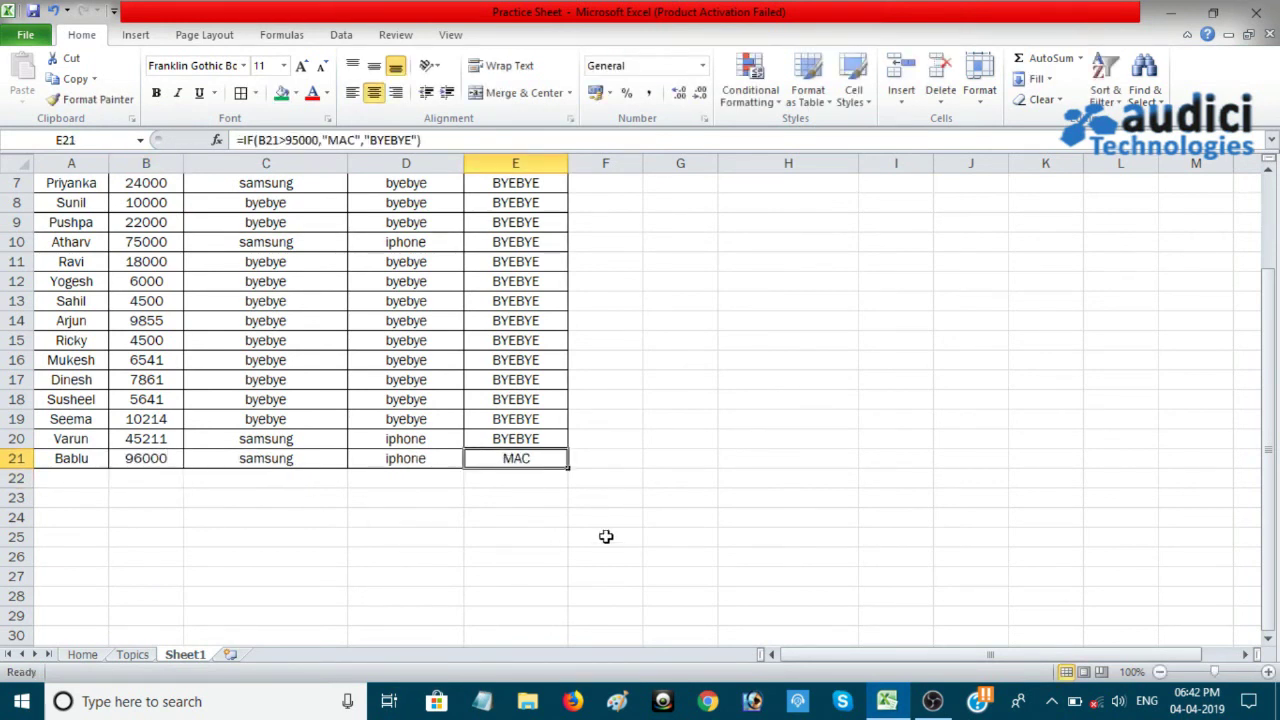
# - Change B10's revenue to 105000 and confirm E10 now shows MAC
pyautogui.click(172, 240)
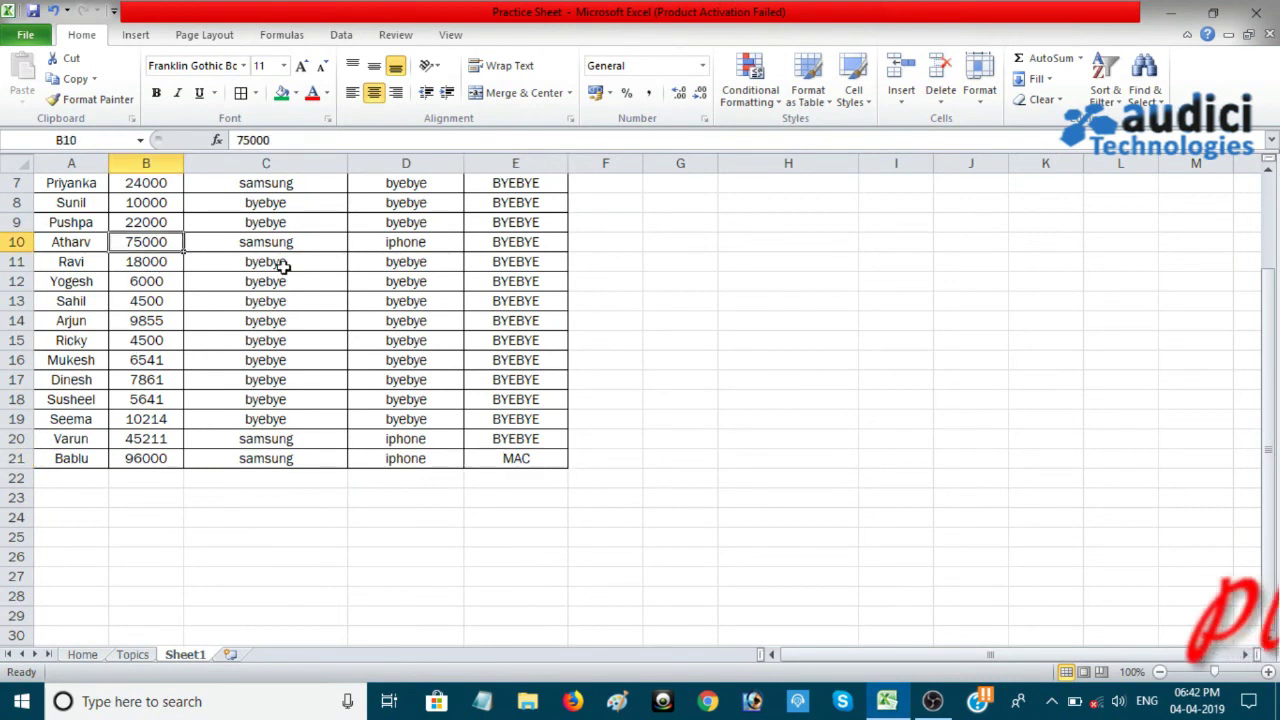
pyautogui.write('10500')
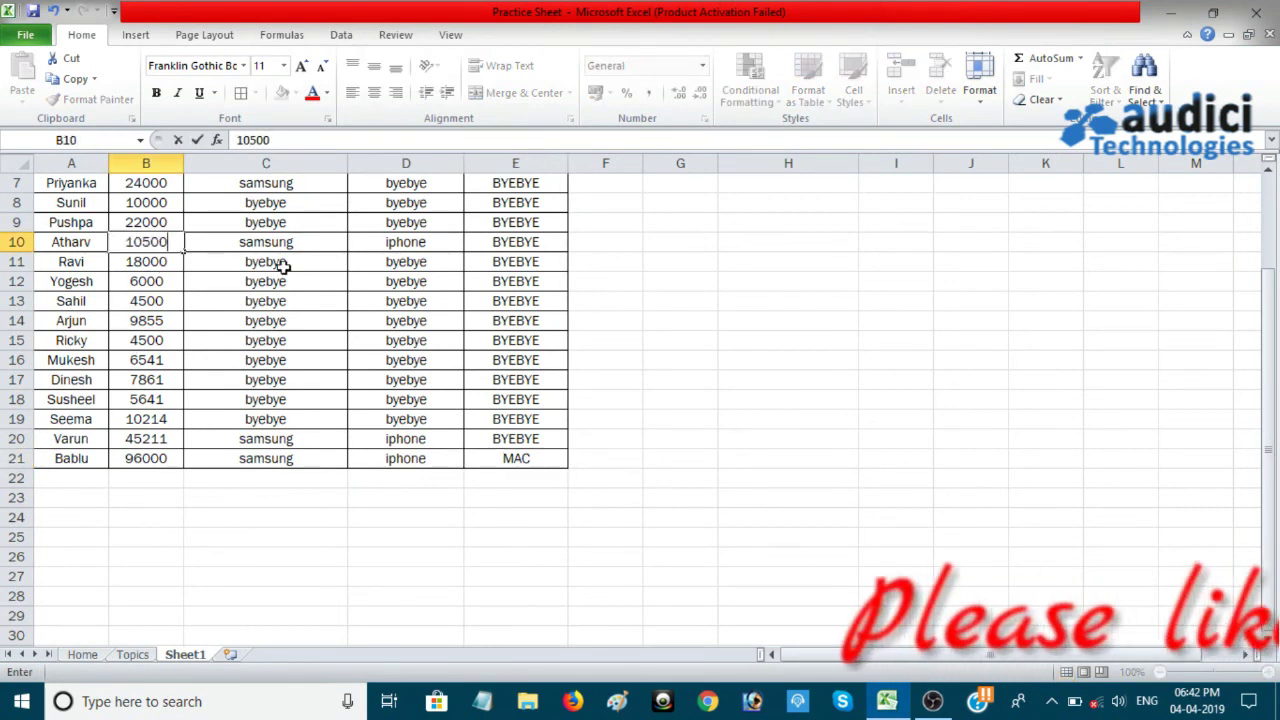
pyautogui.write('0')
pyautogui.press('Return')
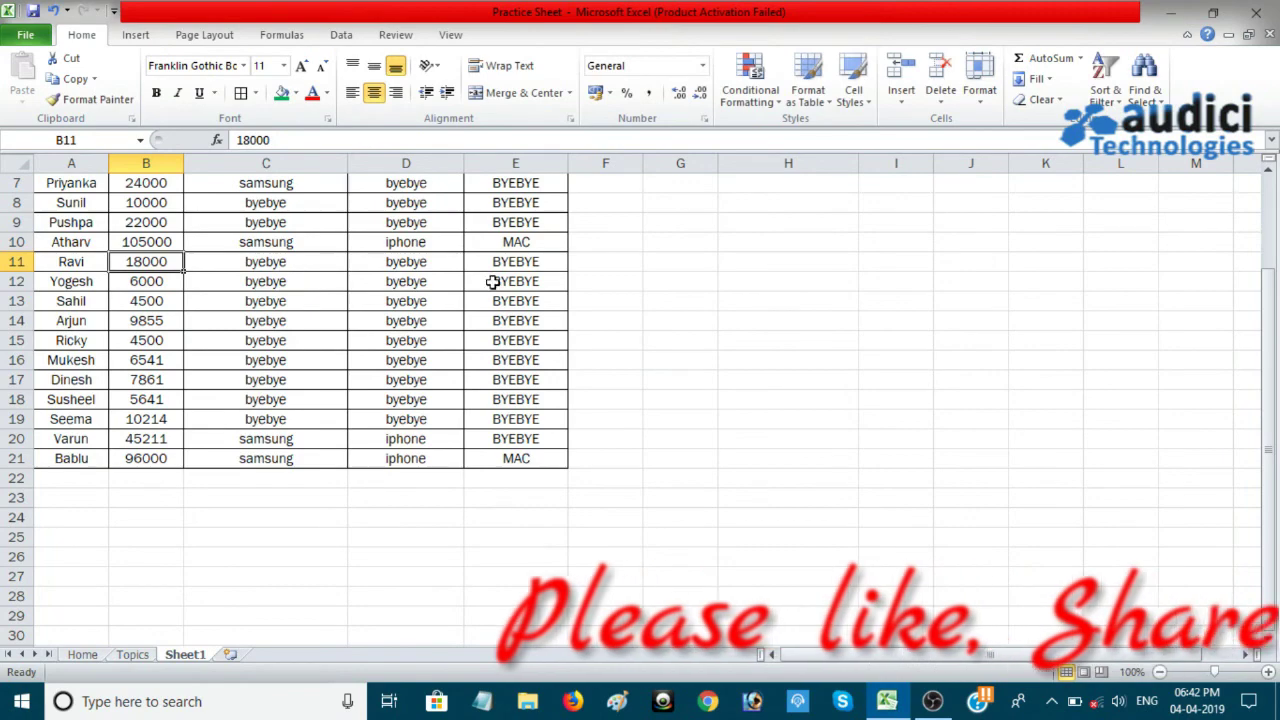
pyautogui.click(518, 245)
pyautogui.scroll(2, 548, 367)
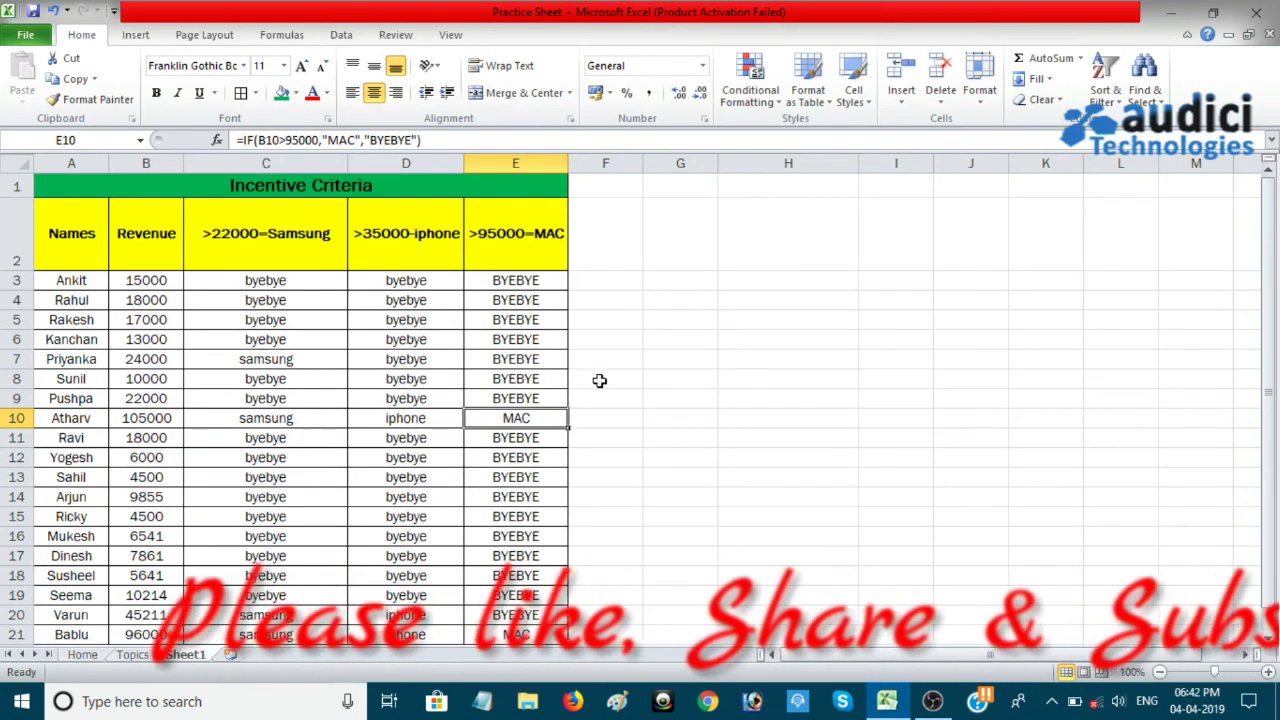